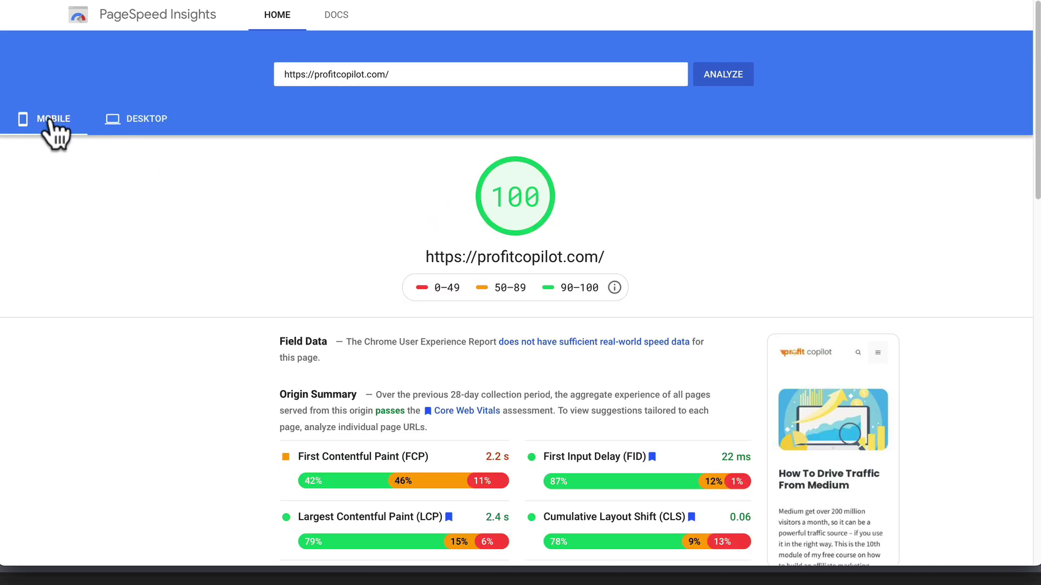
click(145, 128)
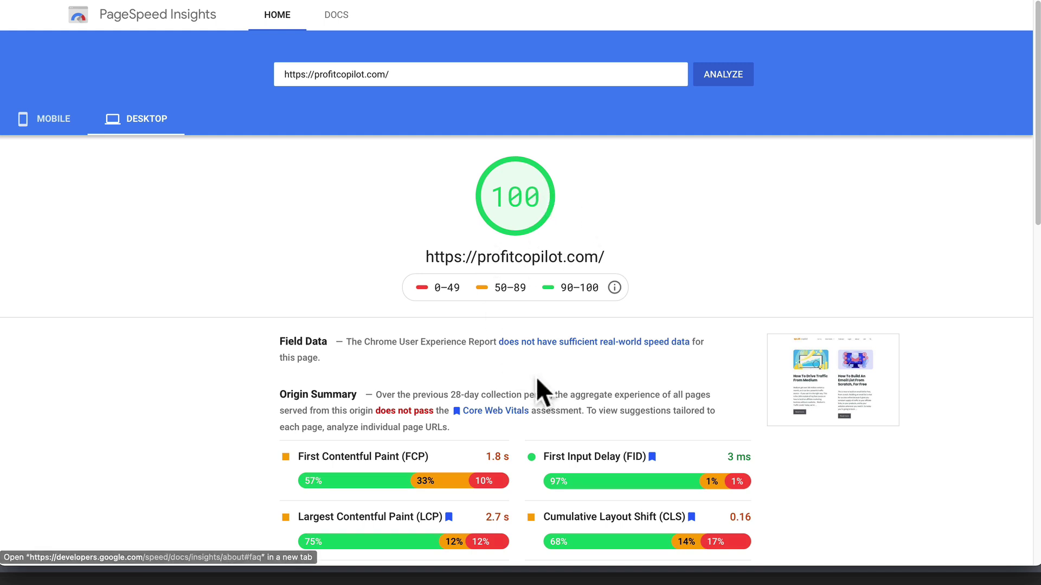
key(ctrl+Tab)
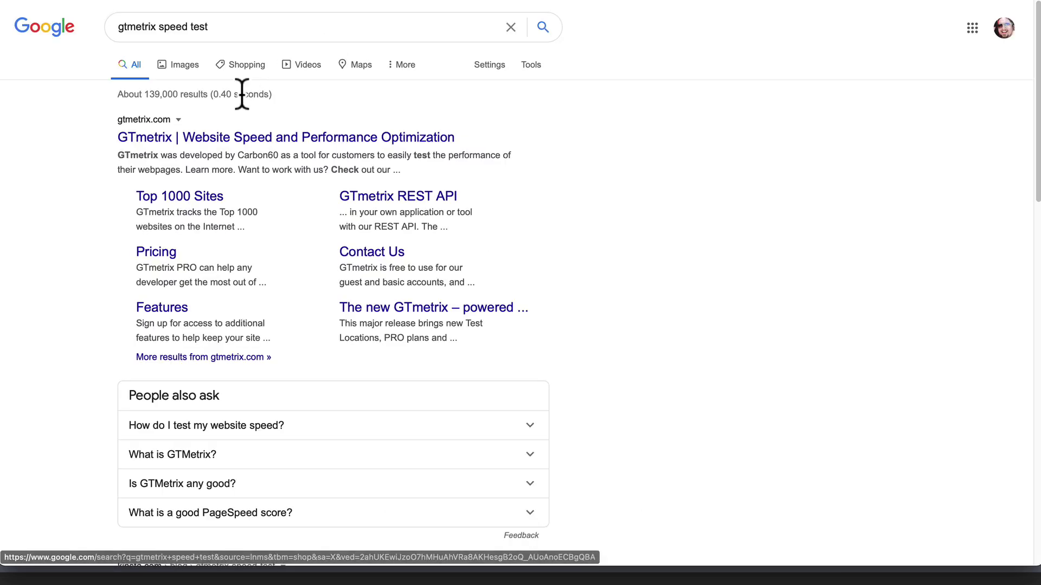
click(227, 139)
text(https://)
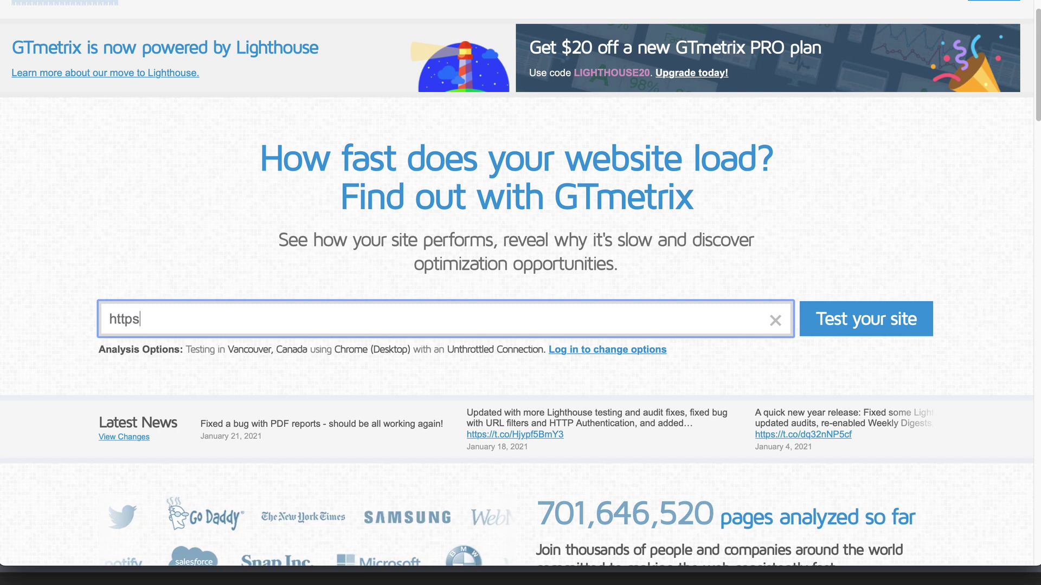
key(BackSpace)
key(BackSpace)
key(BackSpace)
text(://profitcopilot.com)
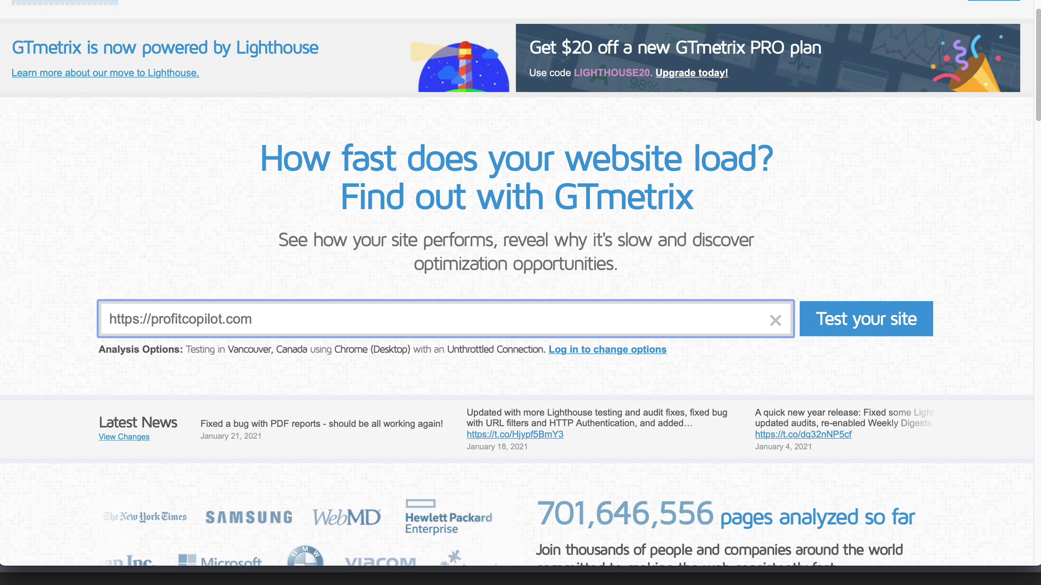
click(832, 320)
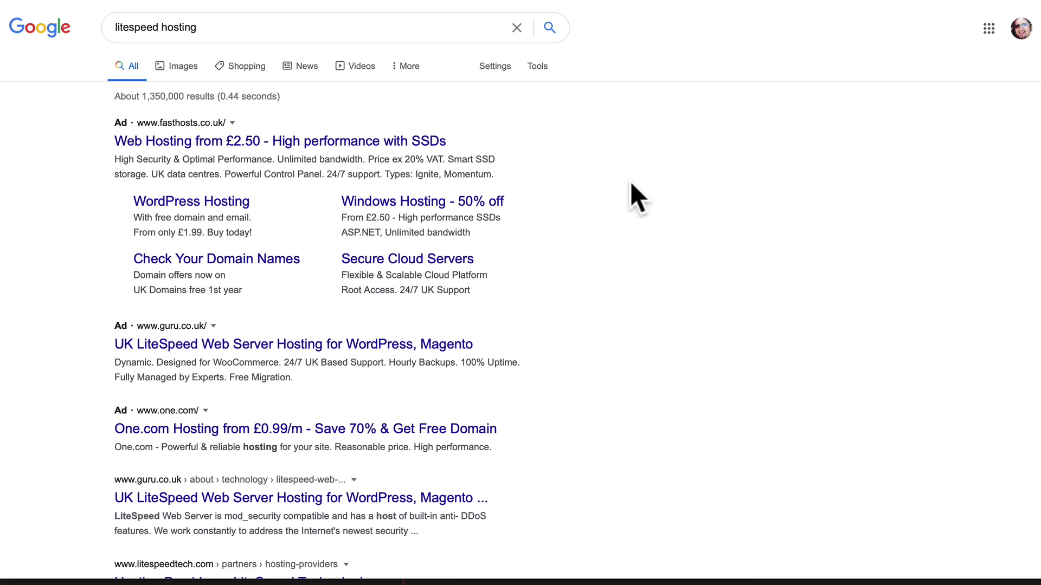
Open the KnownHost page and review the prices and features of its shared hosting plans.
click(456, 4)
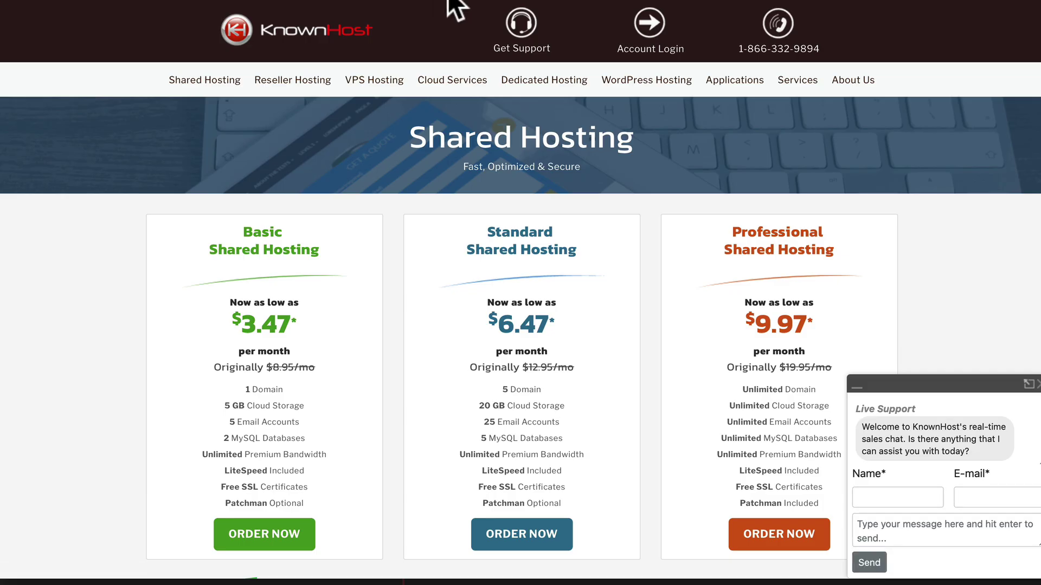
scroll(356, 389, down, 1)
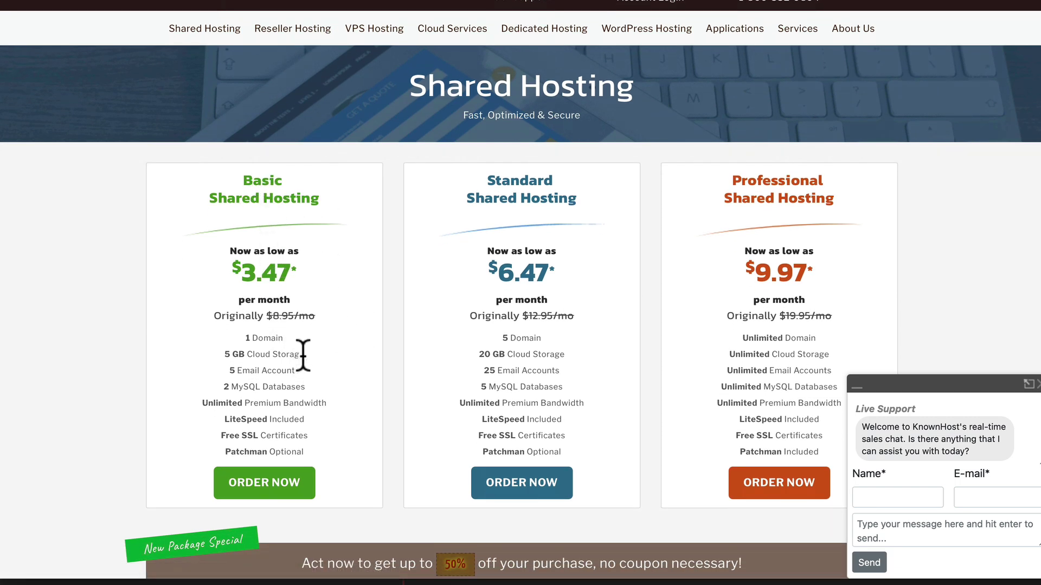
scroll(300, 353, down, 1)
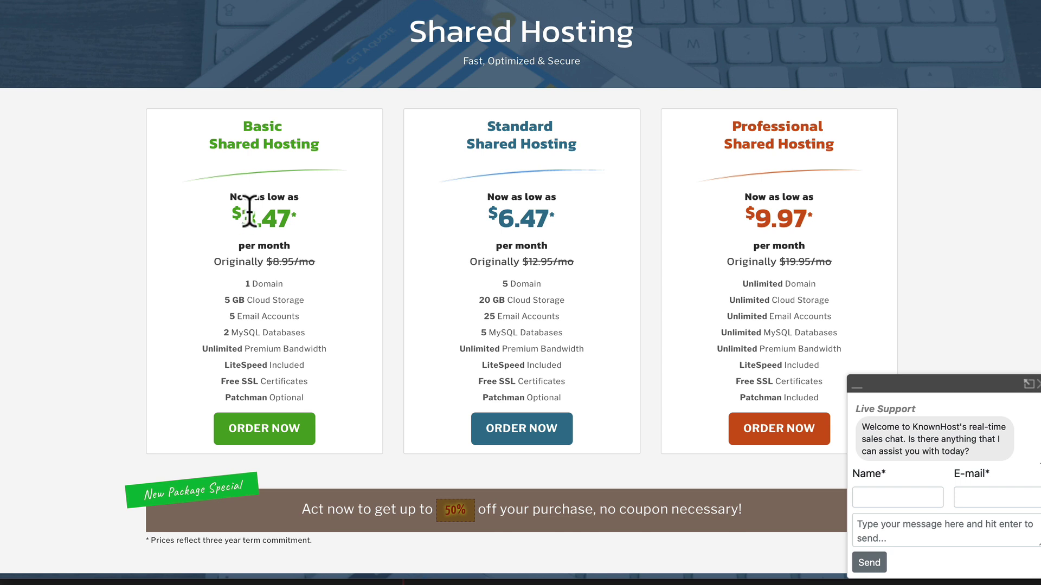
scroll(308, 312, down, 2)
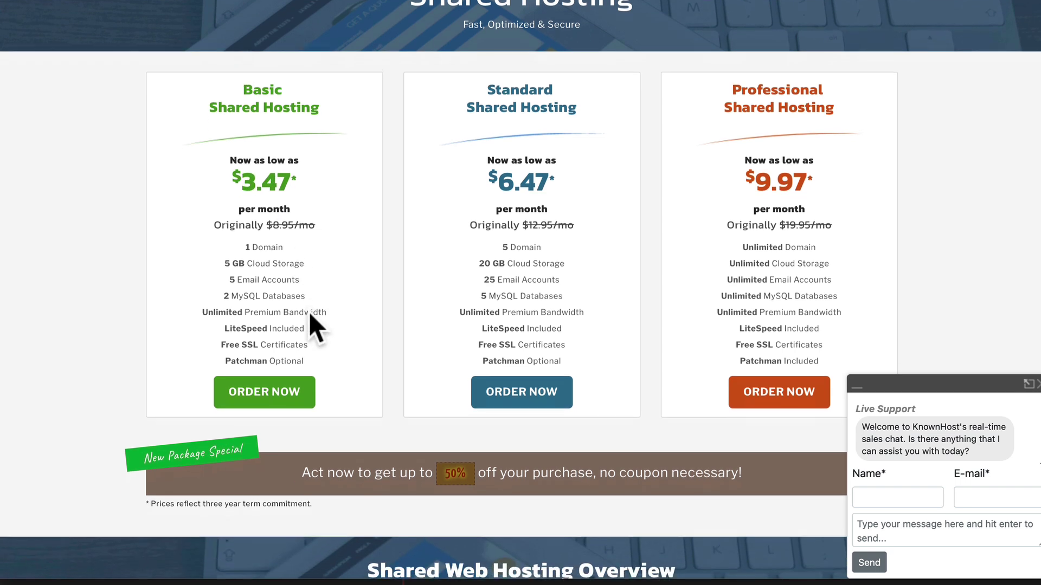
scroll(272, 296, down, 1)
drag(223, 268, 304, 268)
Review Hostinger's web hosting plans and A2 Hosting's LiteSpeed web server offer.
click(598, 1)
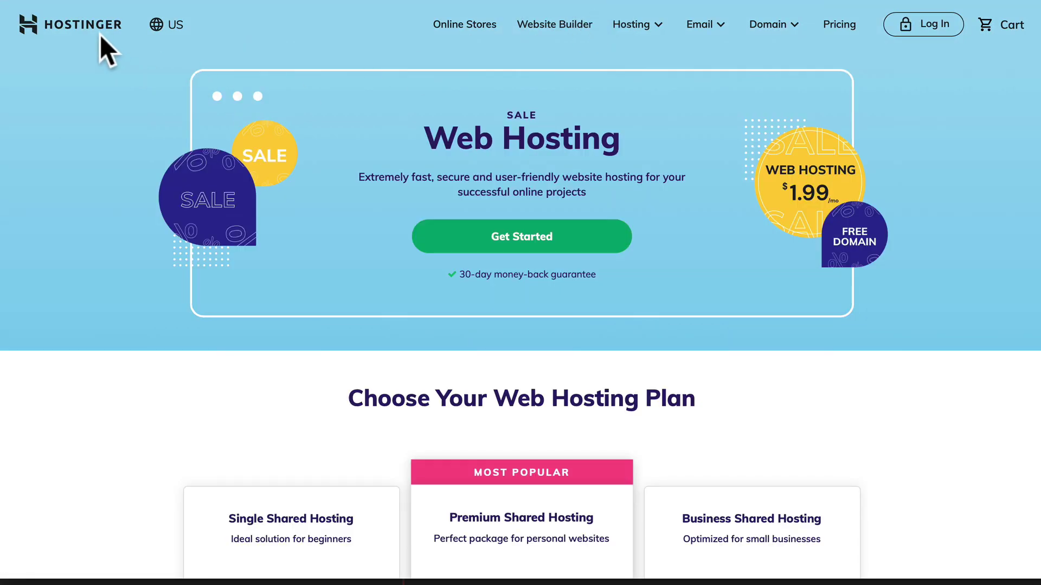
scroll(593, 412, down, 10)
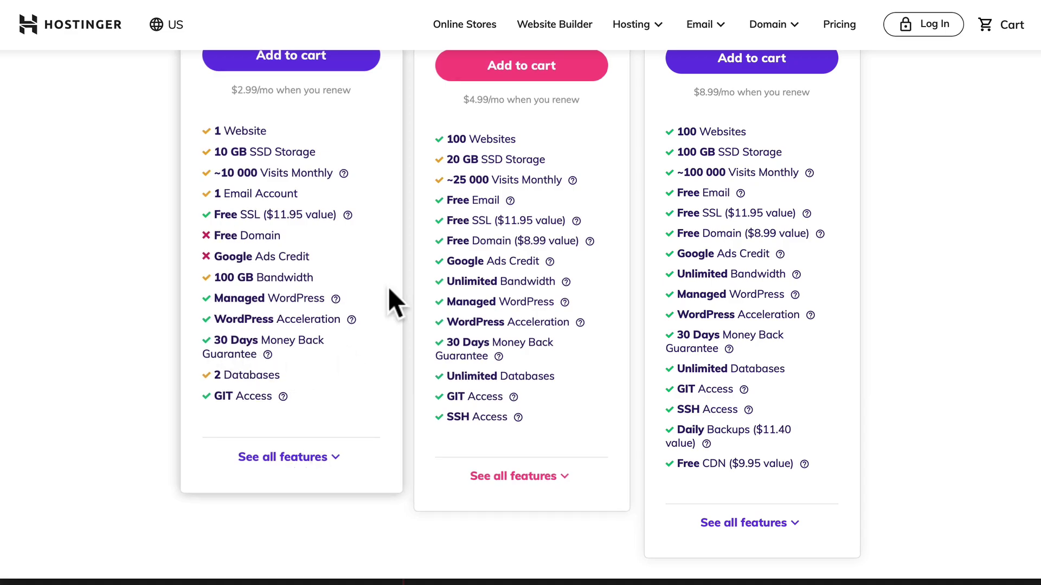
click(702, 4)
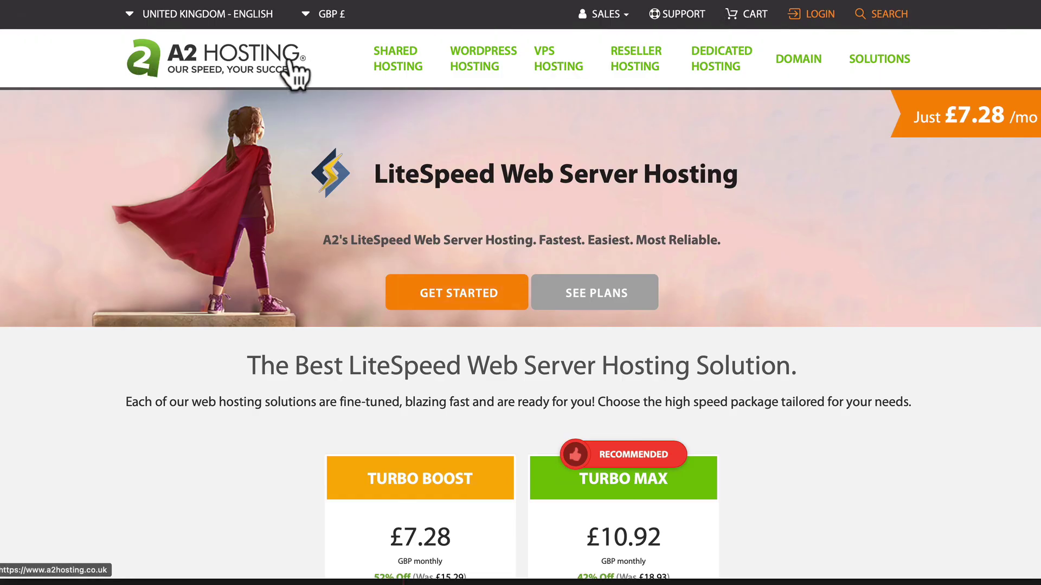
click(879, 4)
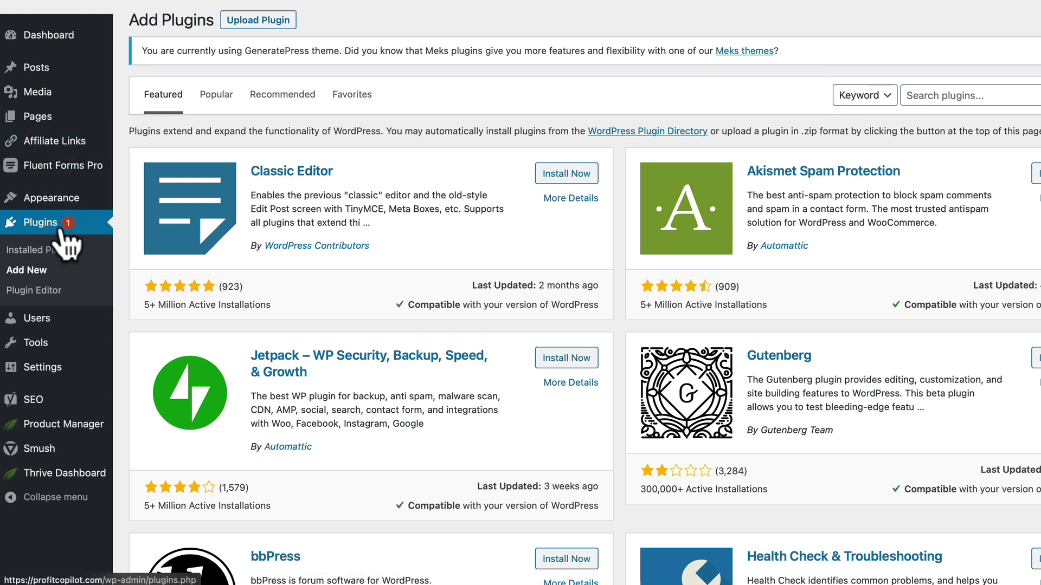
Search the WordPress plugin directory for "litespeed" and install the LiteSpeed Cache plugin.
click(929, 95)
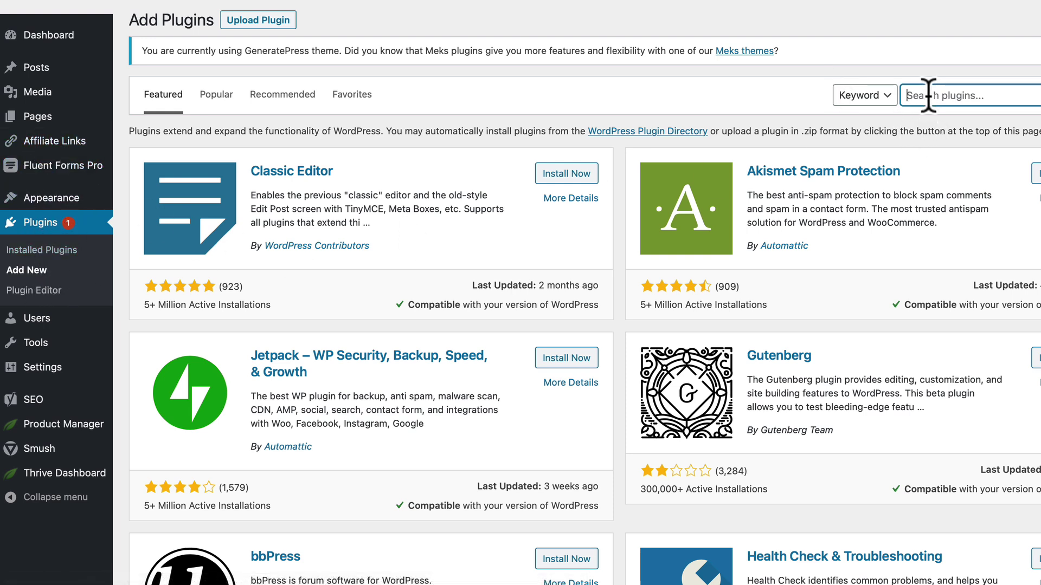
text(litespeed)
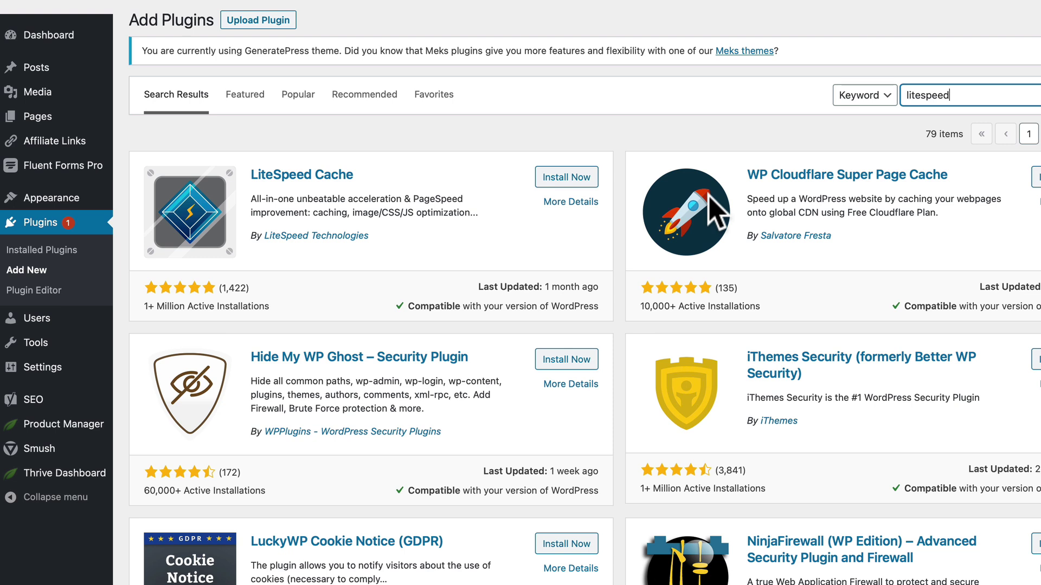
click(569, 178)
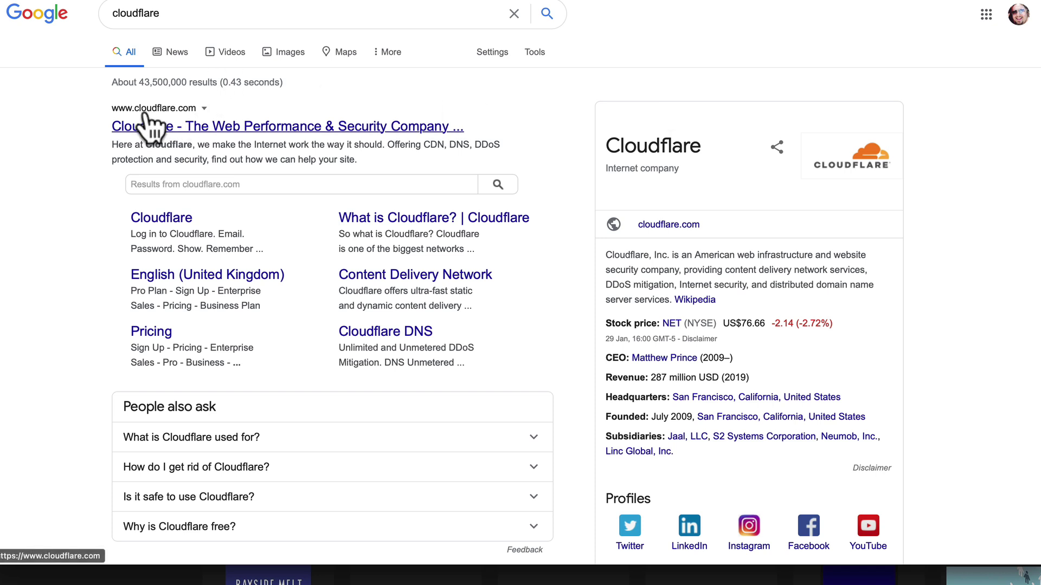
Open the Cloudflare website from the Google results and activate the site name entry for adding a site.
click(165, 126)
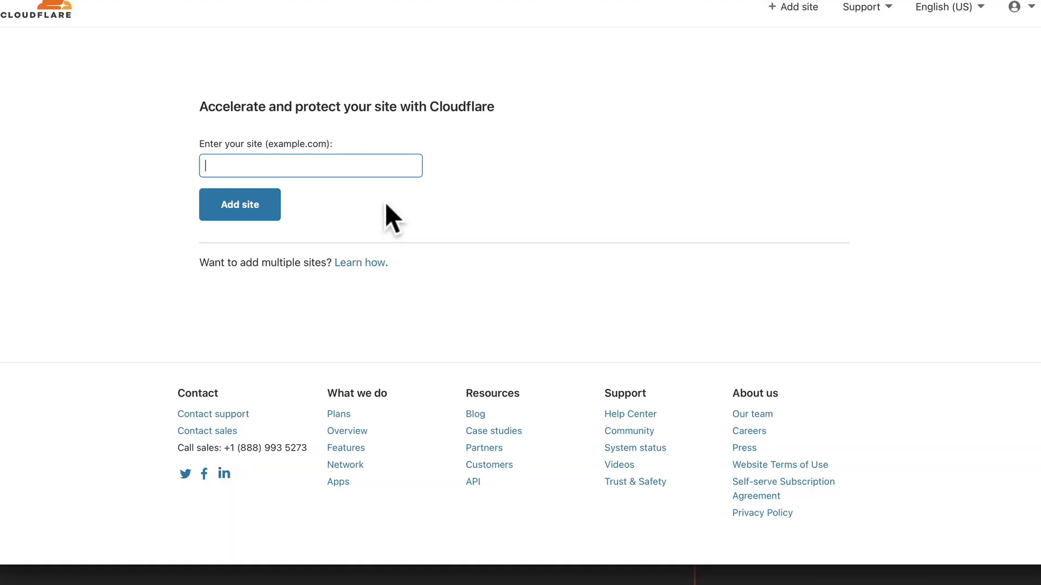
click(366, 163)
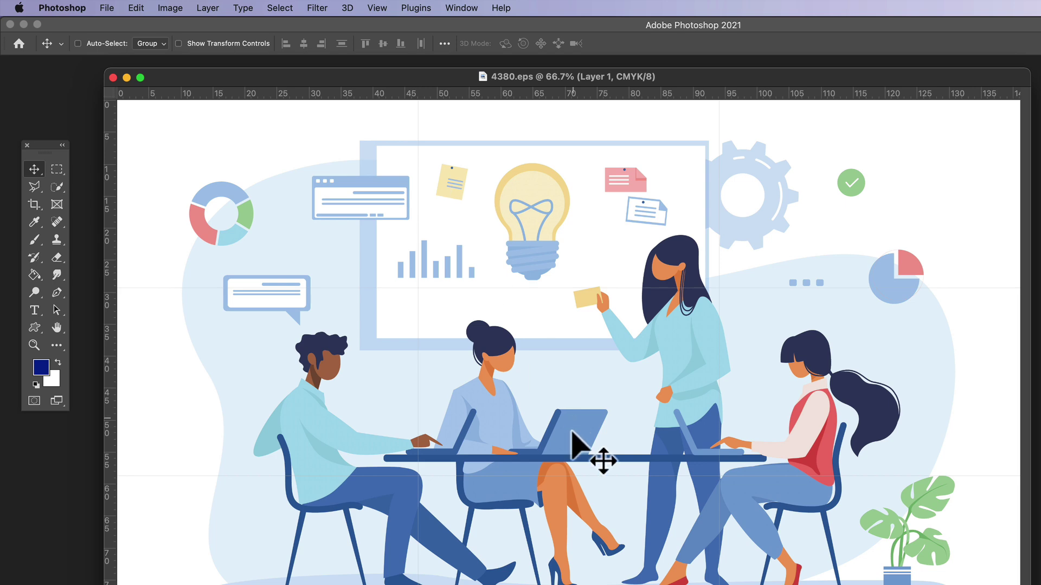
In Photoshop, examine the full-size illustration's GIF file size in Save for Web and leave without exporting.
click(136, 9)
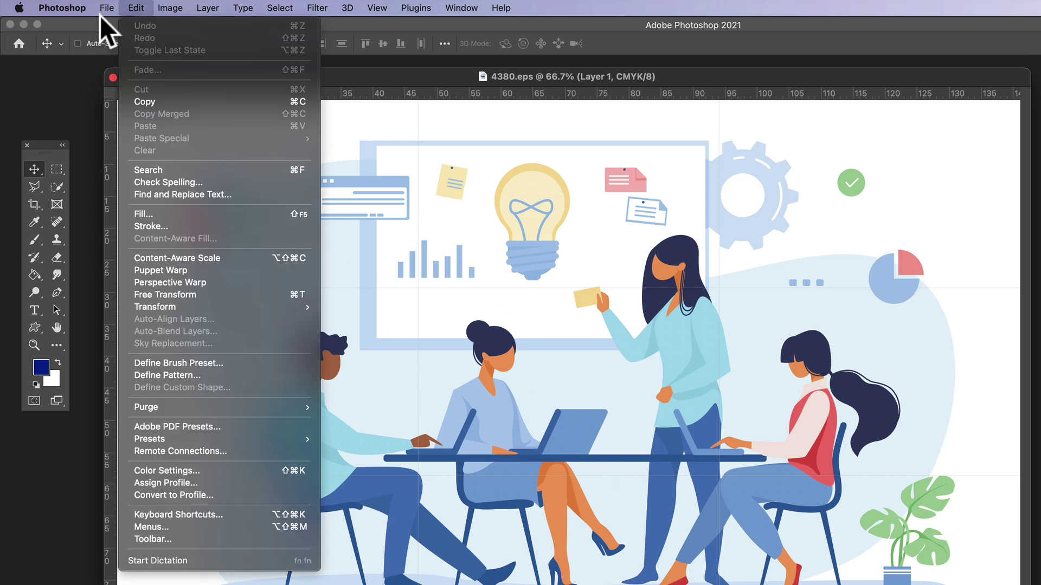
mouse_move(101, 9)
mouse_move(180, 186)
click(367, 239)
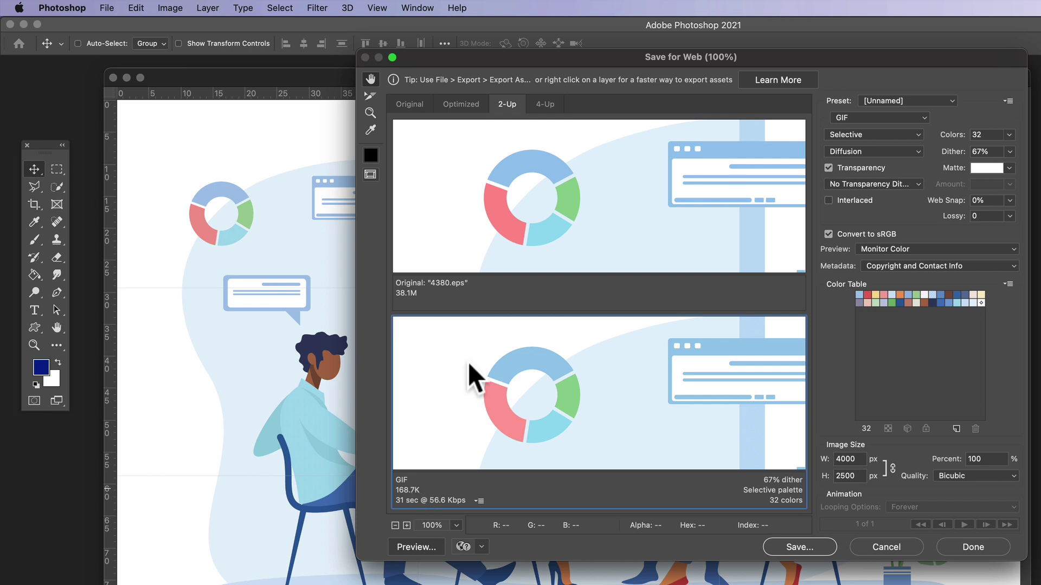
click(892, 548)
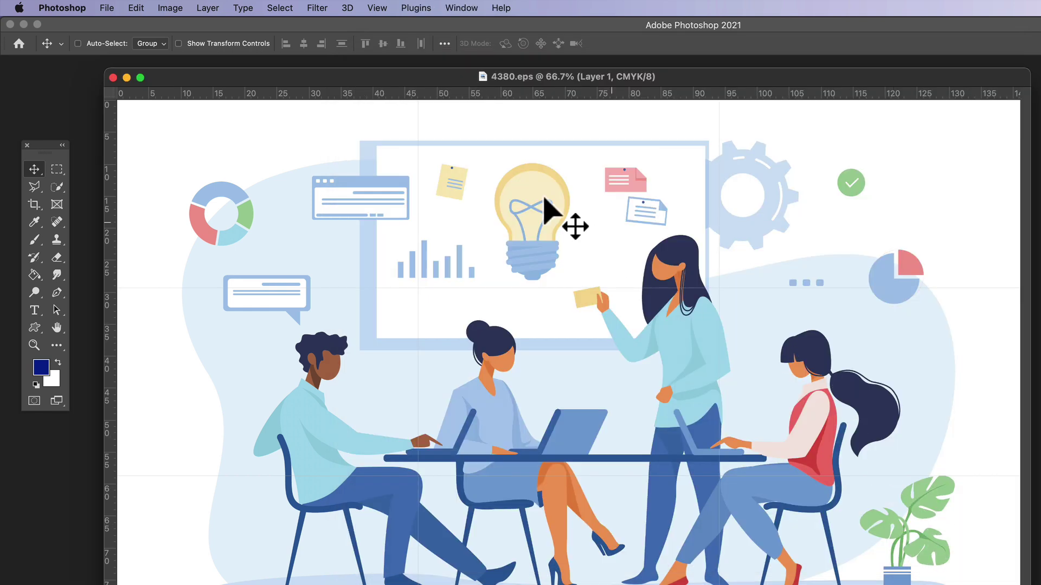
Resize the illustration to a width of 900 pixels with its proportions kept.
drag(343, 80, 351, 77)
click(171, 9)
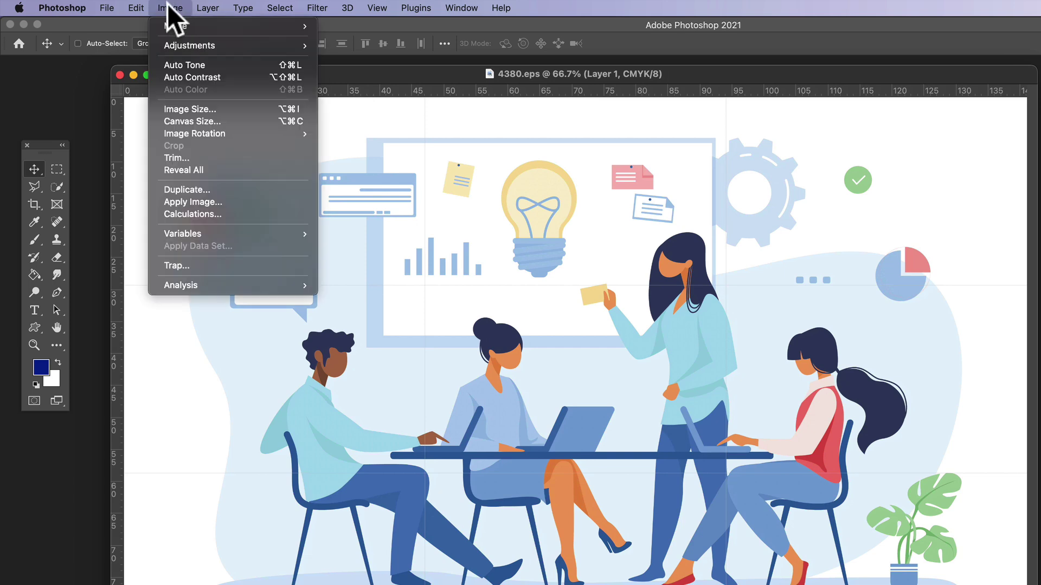
click(209, 110)
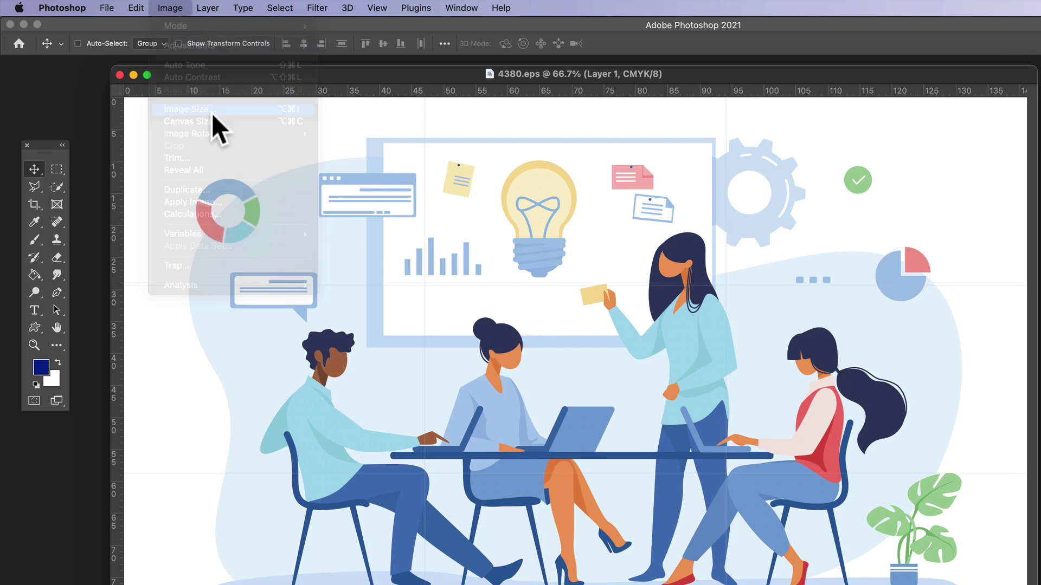
drag(339, 28, 728, 221)
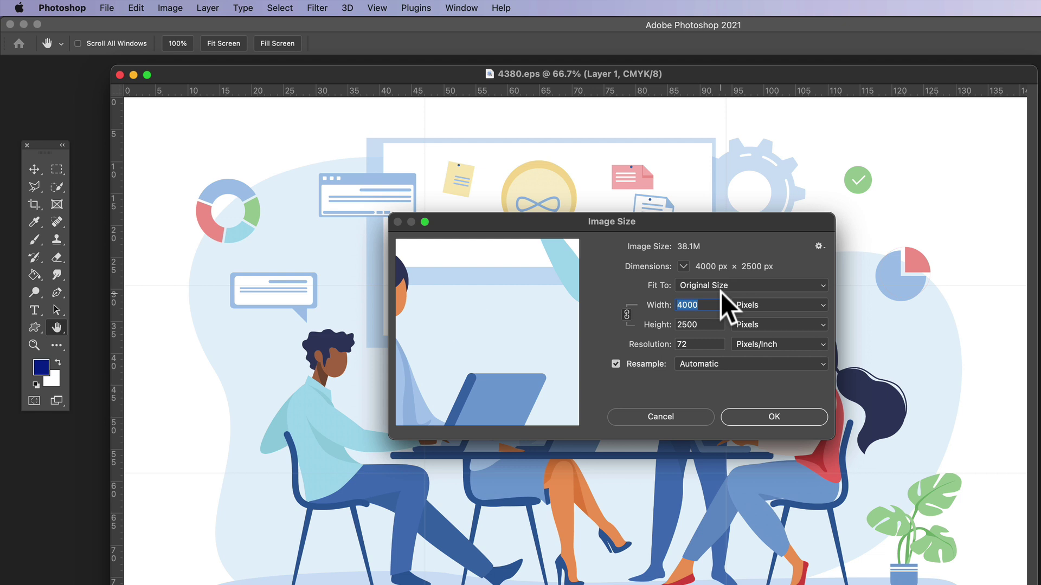
text(900)
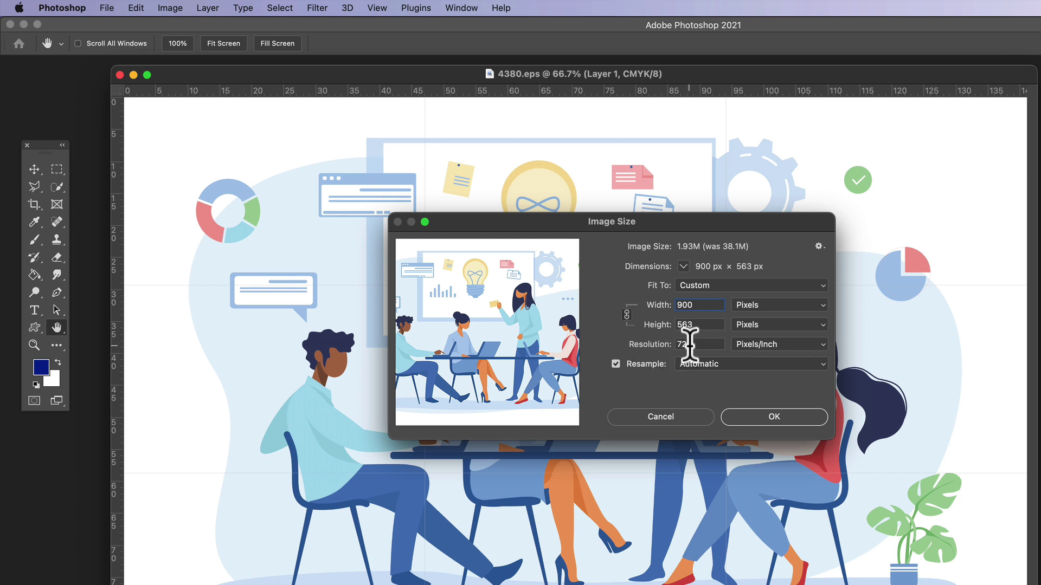
click(777, 418)
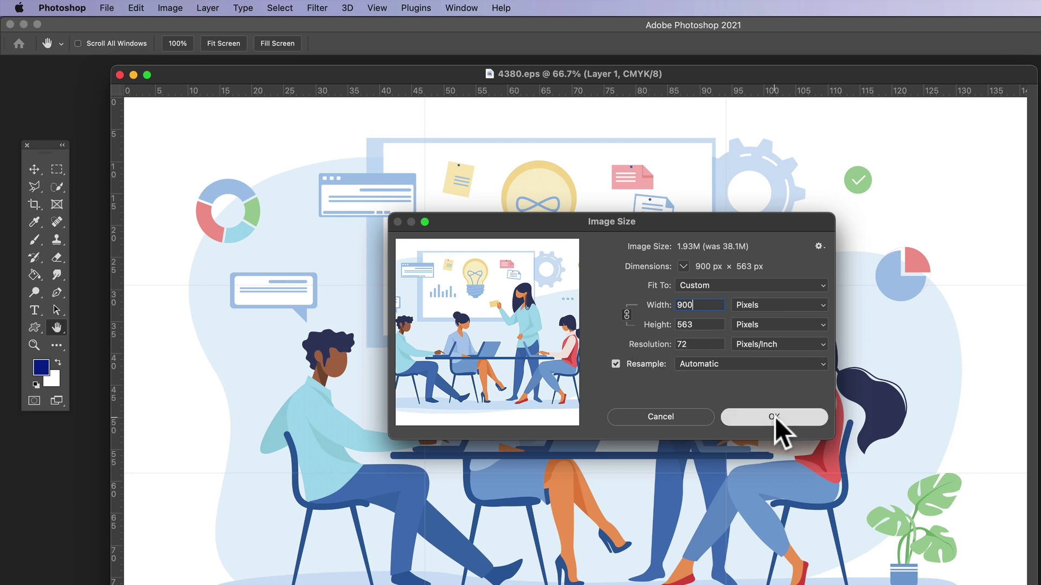
key(v)
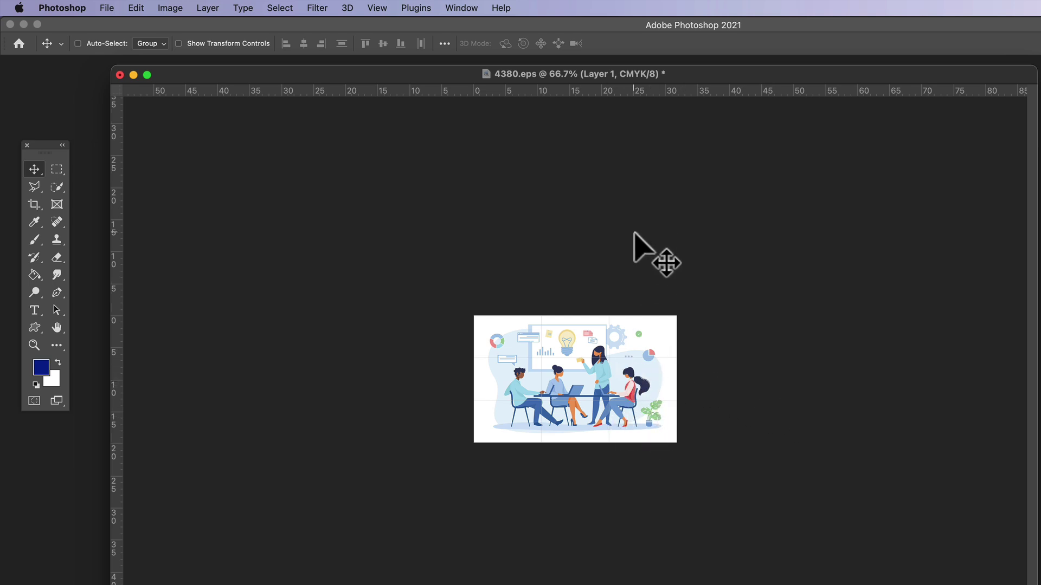
Open the resized illustration in Save for Web and inspect its GIF preview and the available colour counts.
click(136, 8)
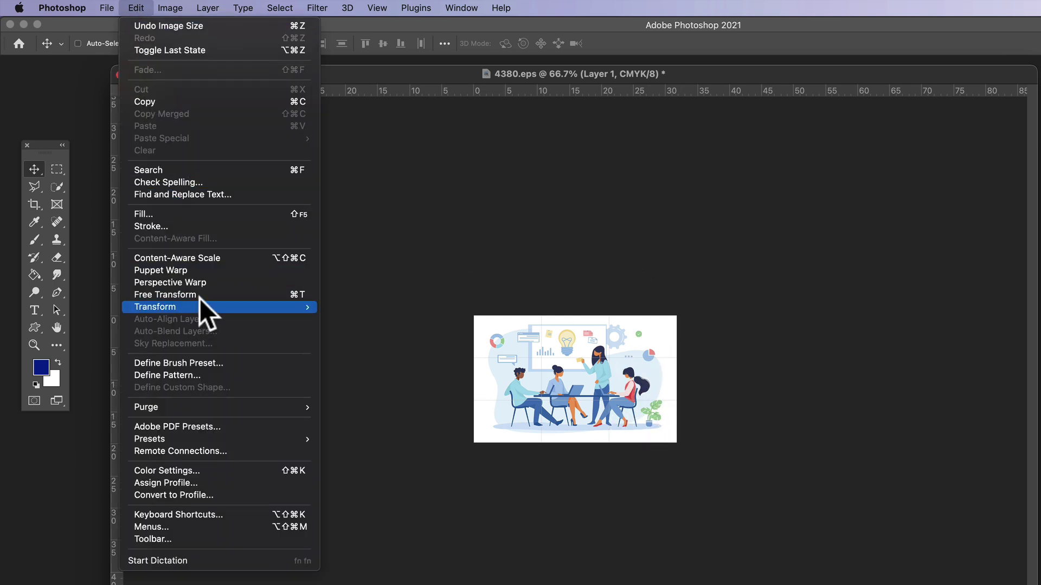
mouse_move(81, 11)
key(super+alt+shift+s)
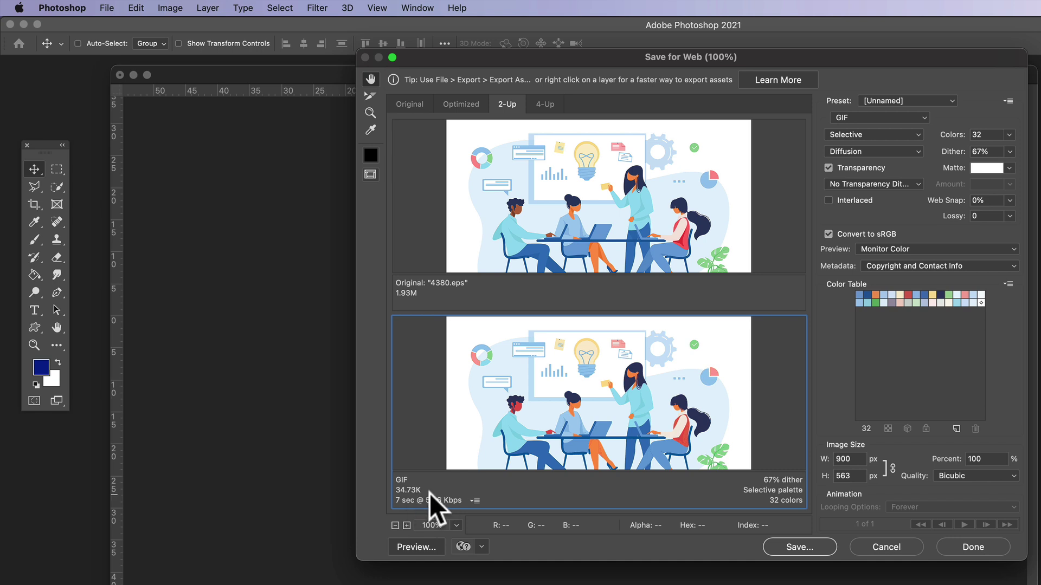
drag(661, 429, 618, 413)
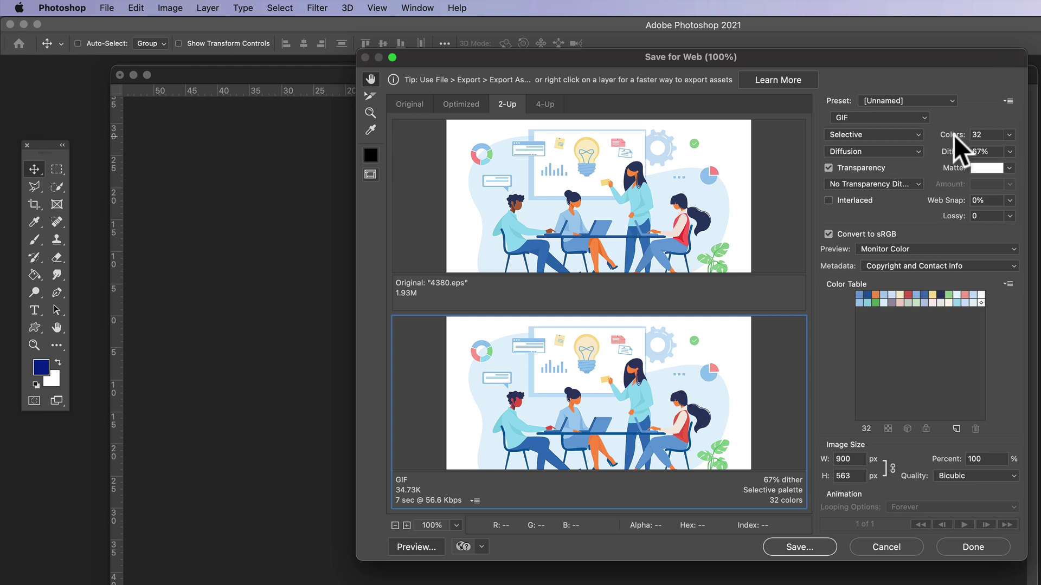
click(1010, 135)
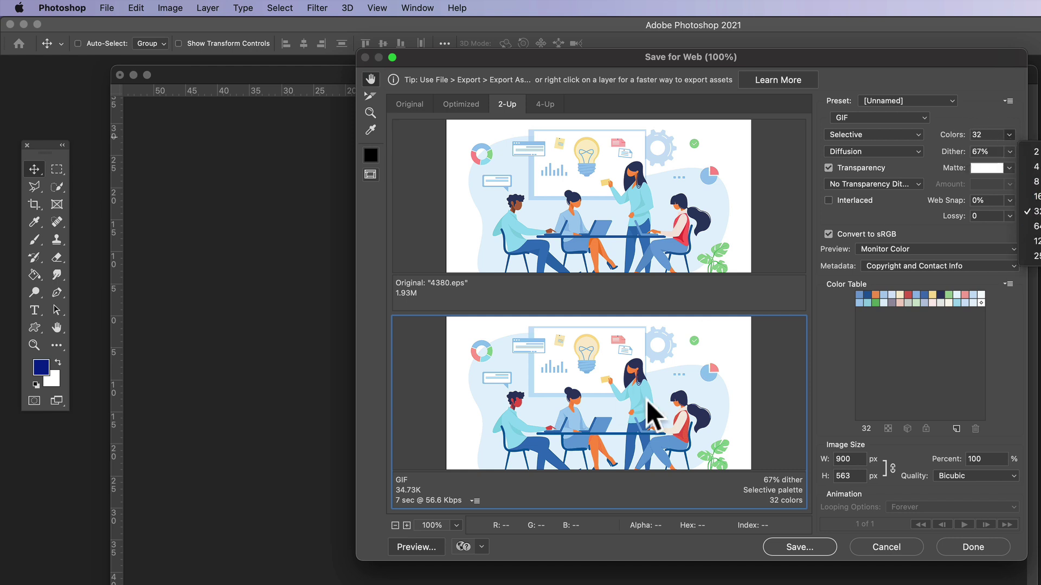
click(862, 120)
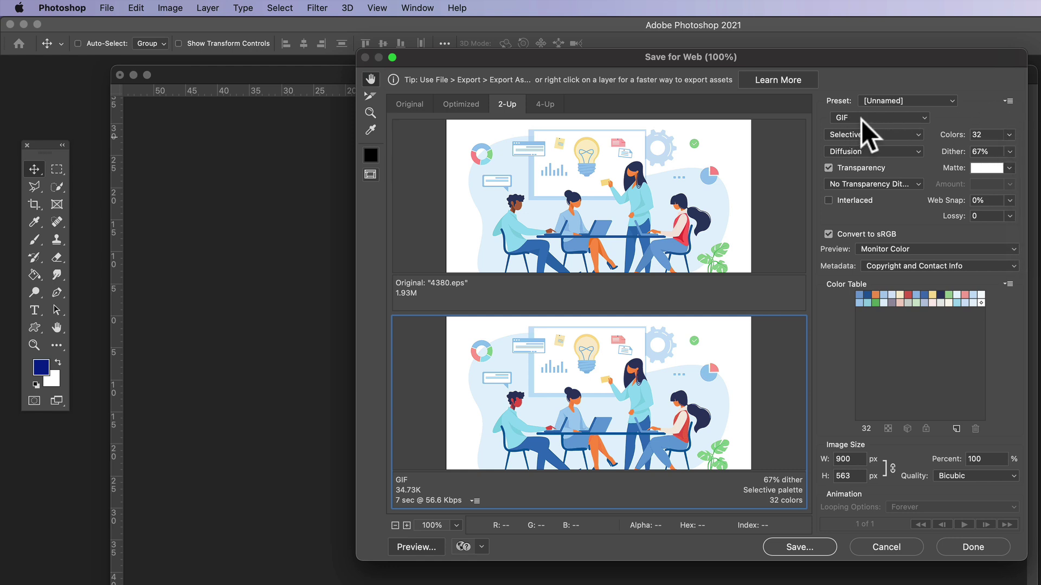
Try JPEG as the export format for comparison and return the format to GIF.
click(896, 118)
click(861, 134)
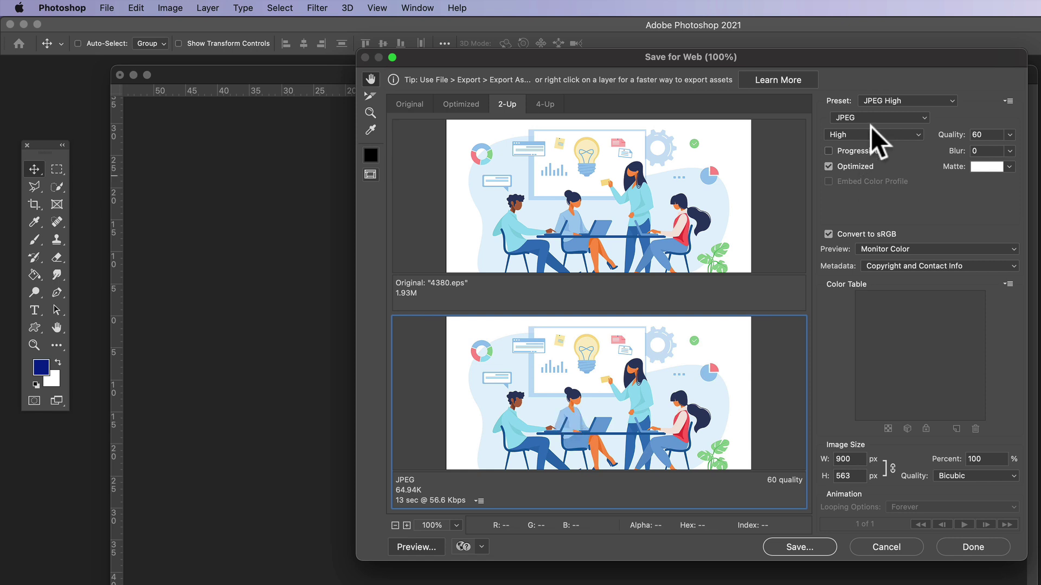
click(903, 116)
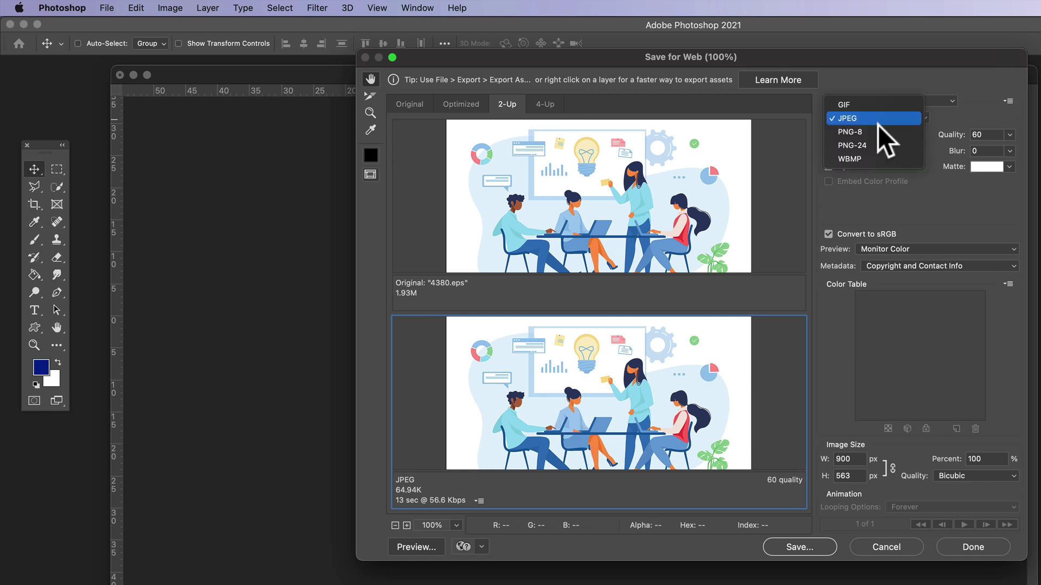
click(853, 106)
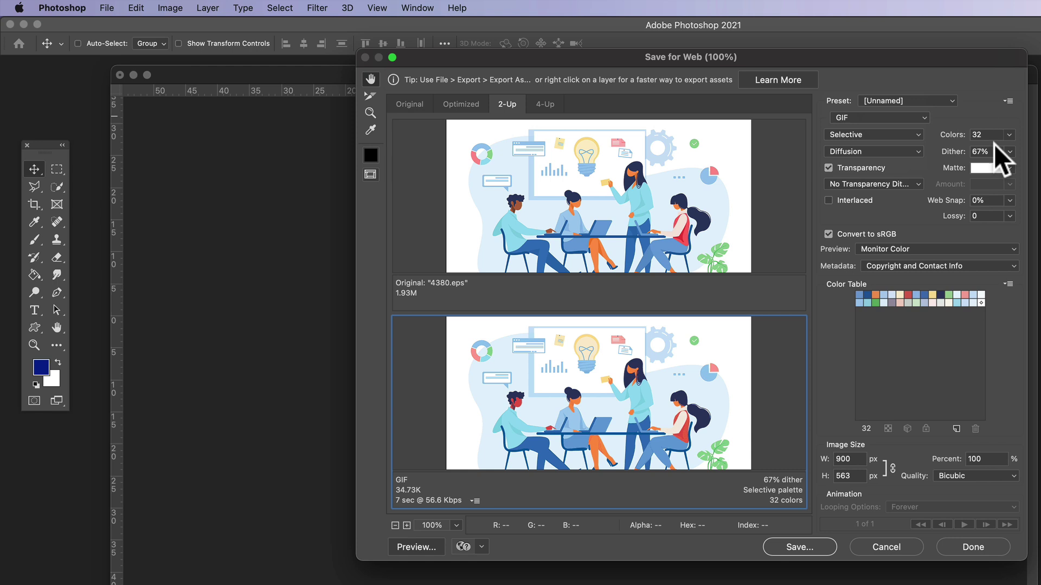
Reduce the GIF export's palette to 16 colours and check the result in the preview.
click(1008, 135)
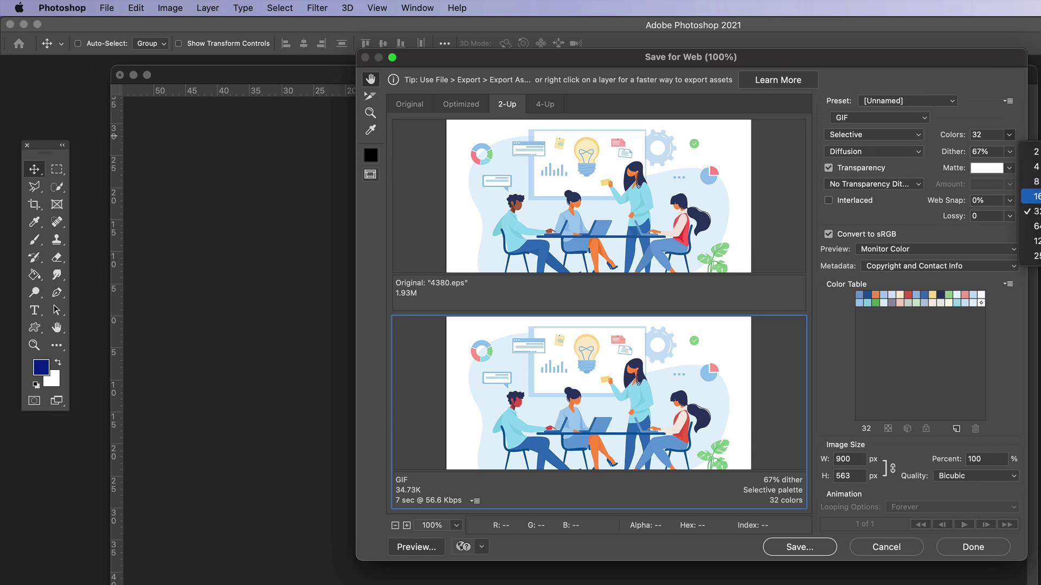
click(1033, 196)
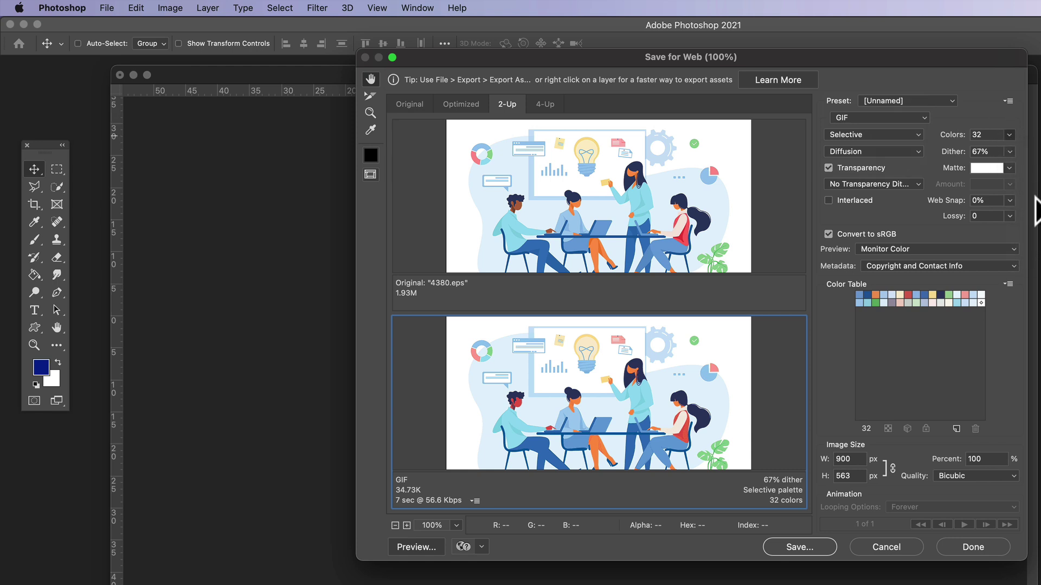
click(1004, 145)
scroll(583, 422, down, 2)
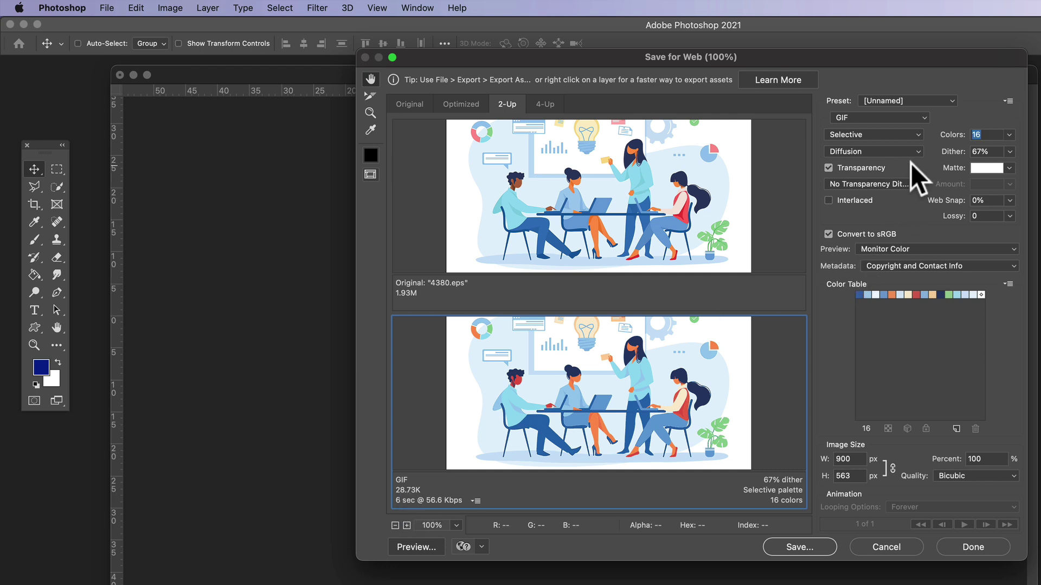
Try the GIF export at 12% dither, compare it with the original, and raise the dither to about 59%.
click(1009, 153)
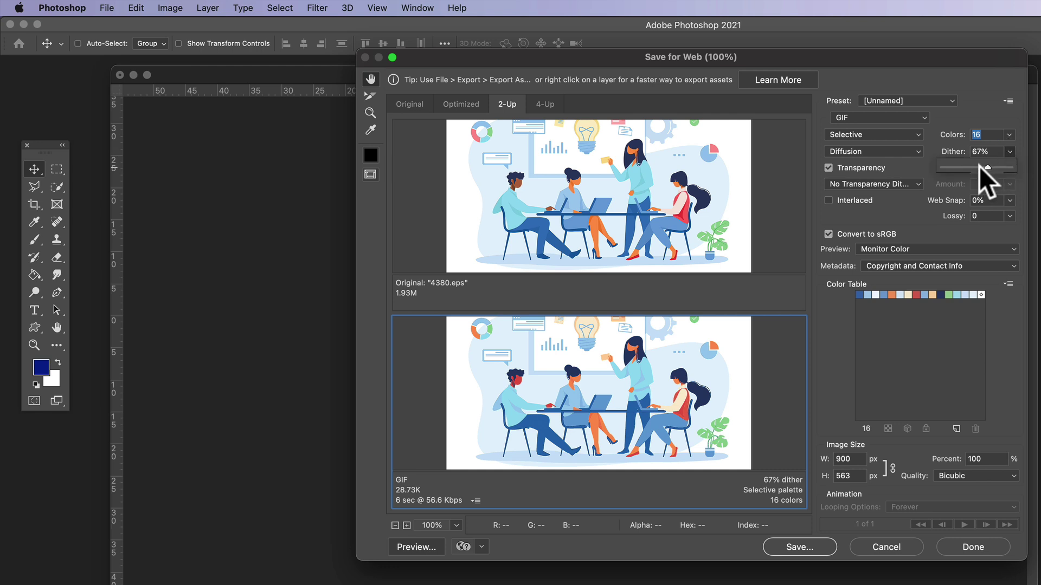
drag(985, 167, 947, 168)
drag(649, 413, 606, 419)
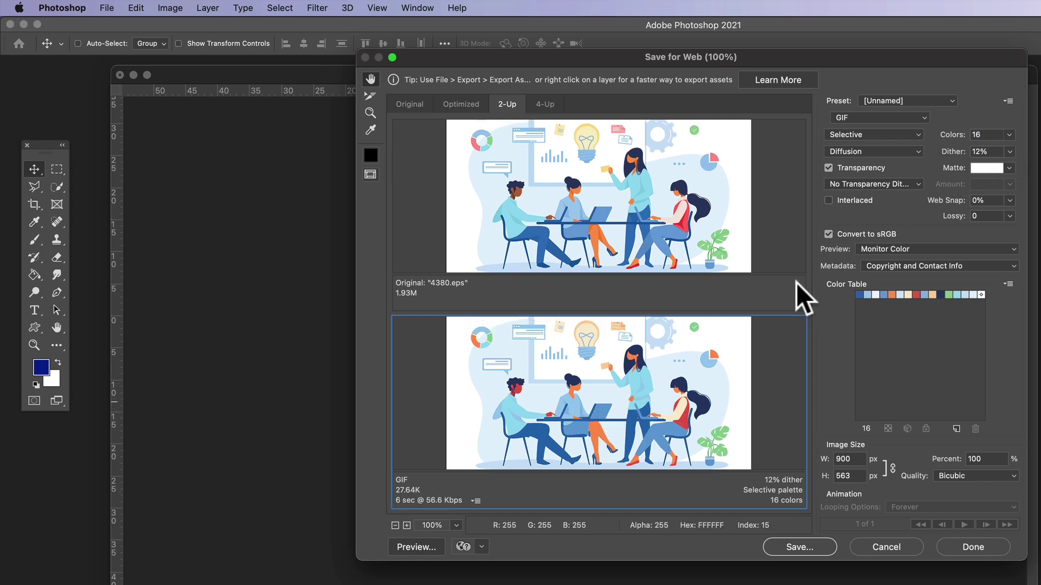
click(1010, 152)
click(958, 168)
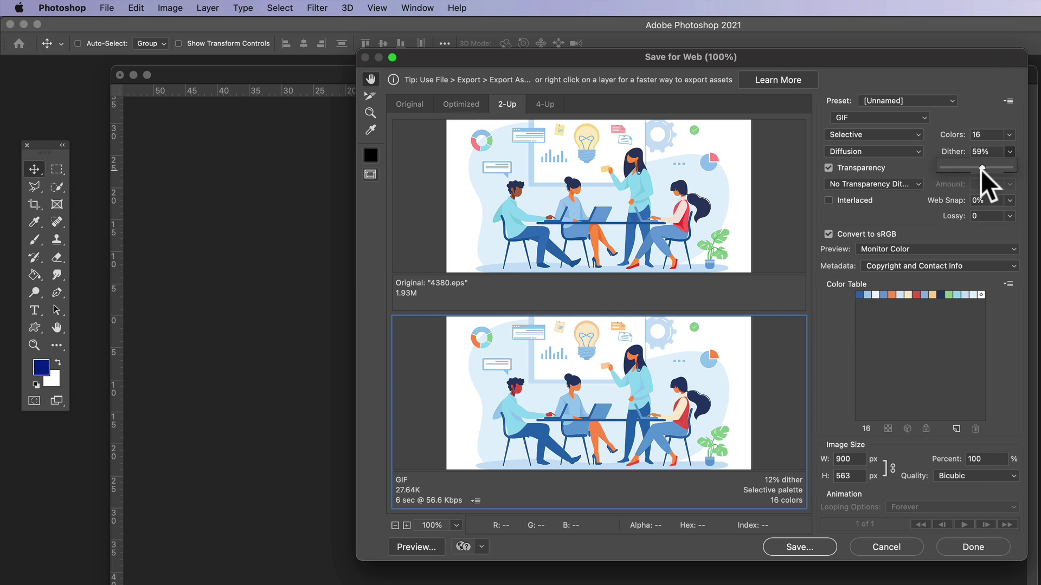
drag(991, 171, 984, 167)
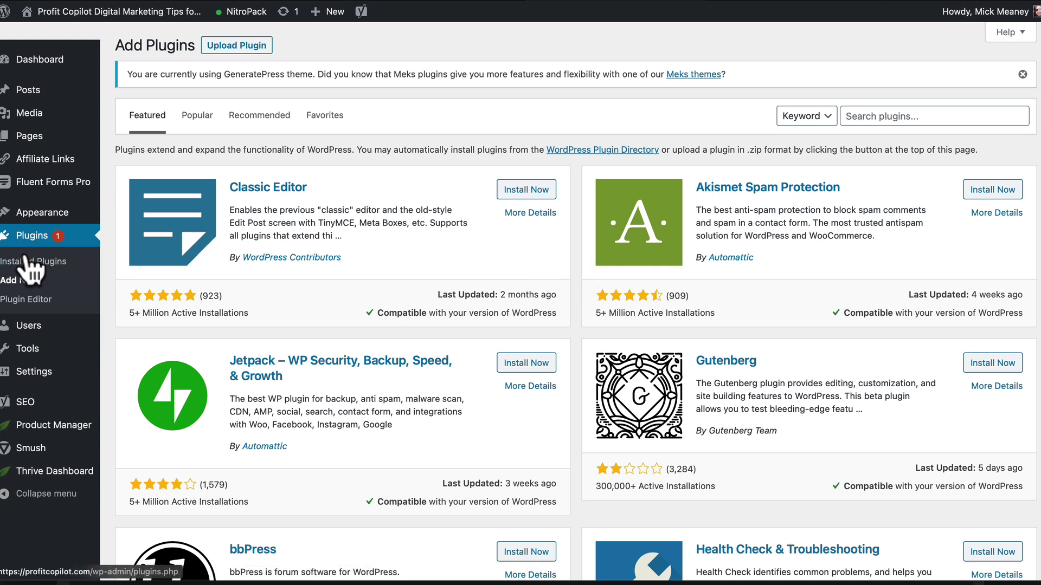
In the WordPress admin's Add Plugins page, search the directory for smush, EWWW and nitropack.
click(889, 116)
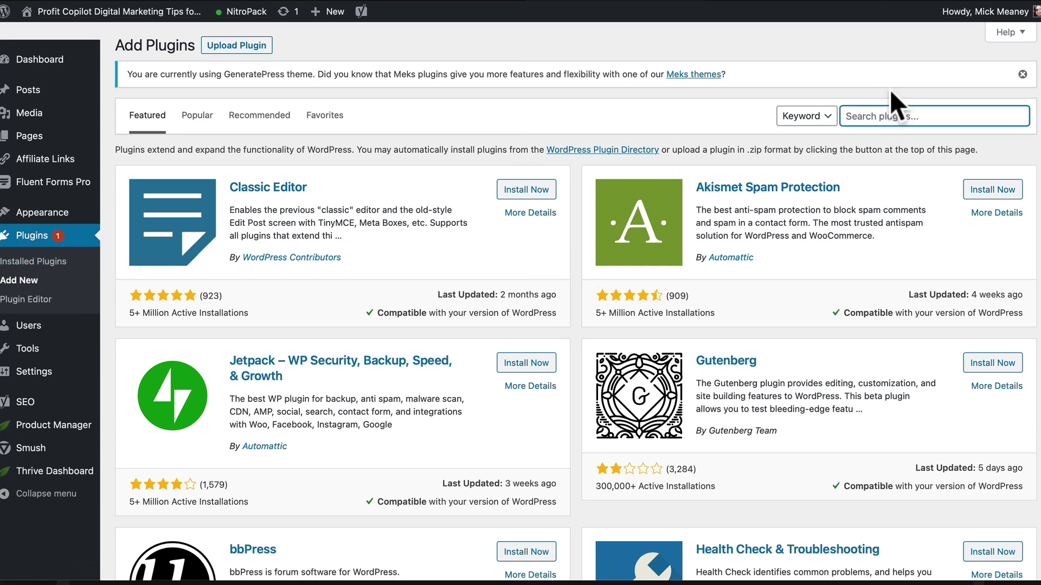
text(smush)
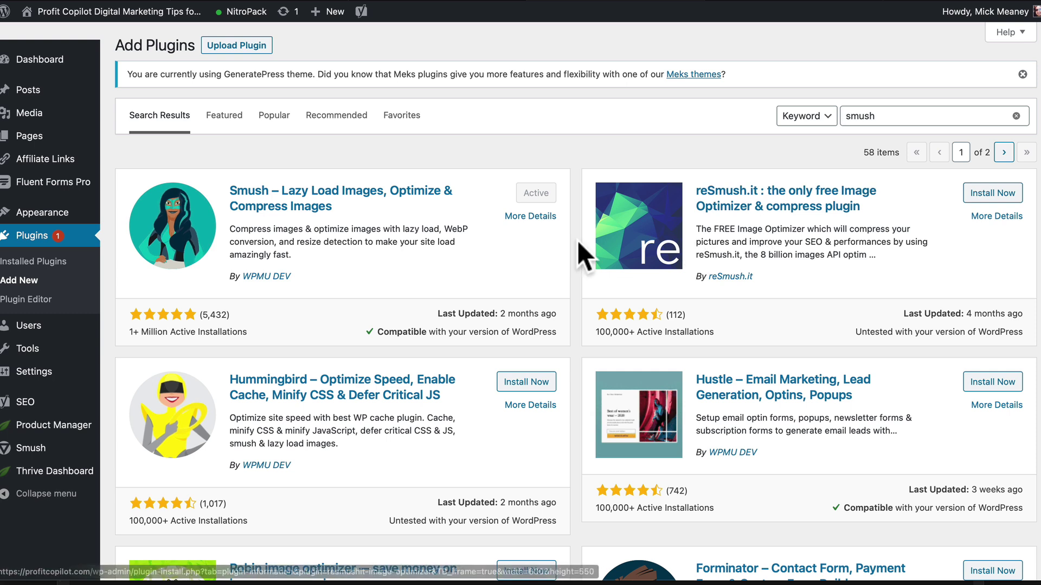
double_click(898, 115)
text(EWW)
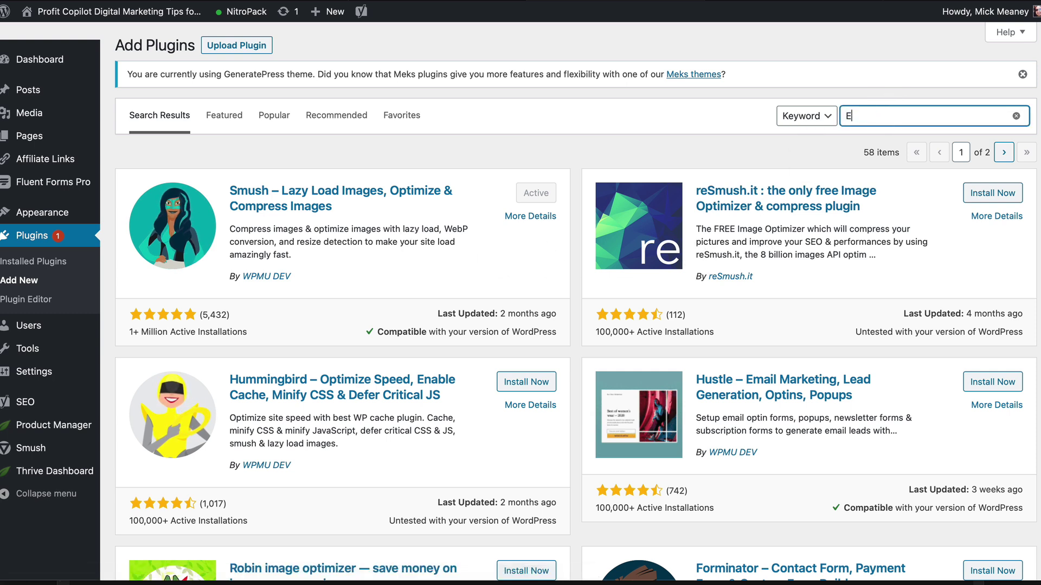
text(W)
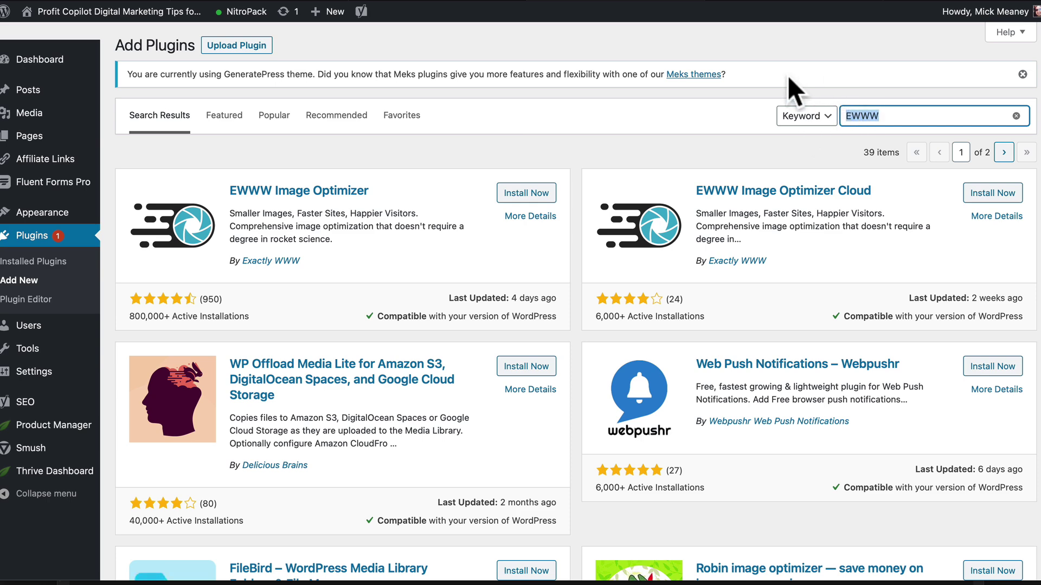
key(super+a)
text(nitropack)
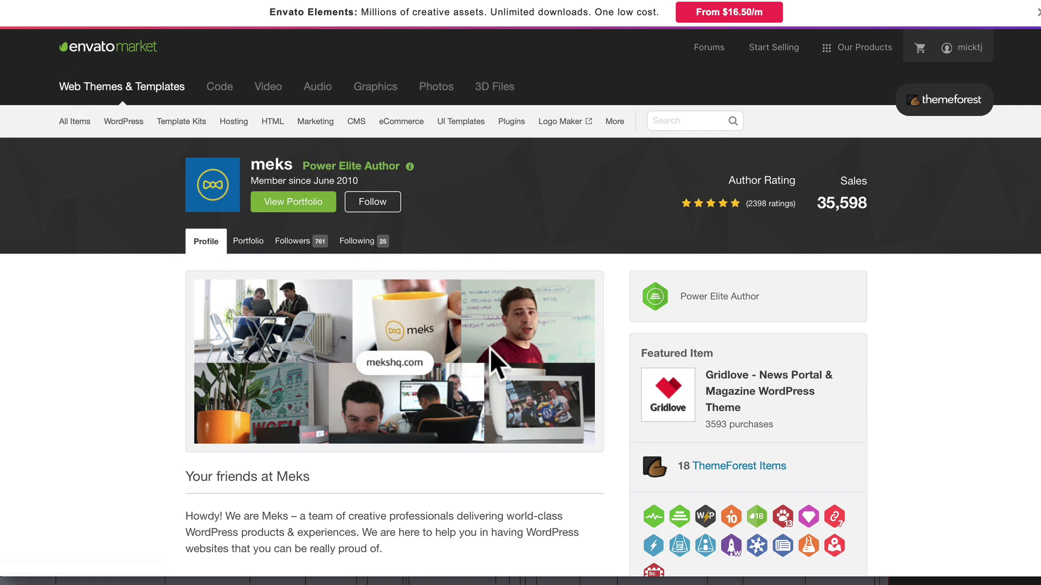
Examine the meks author profile on ThemeForest, including its fun facts and featured WordPress themes.
scroll(512, 480, down, 2)
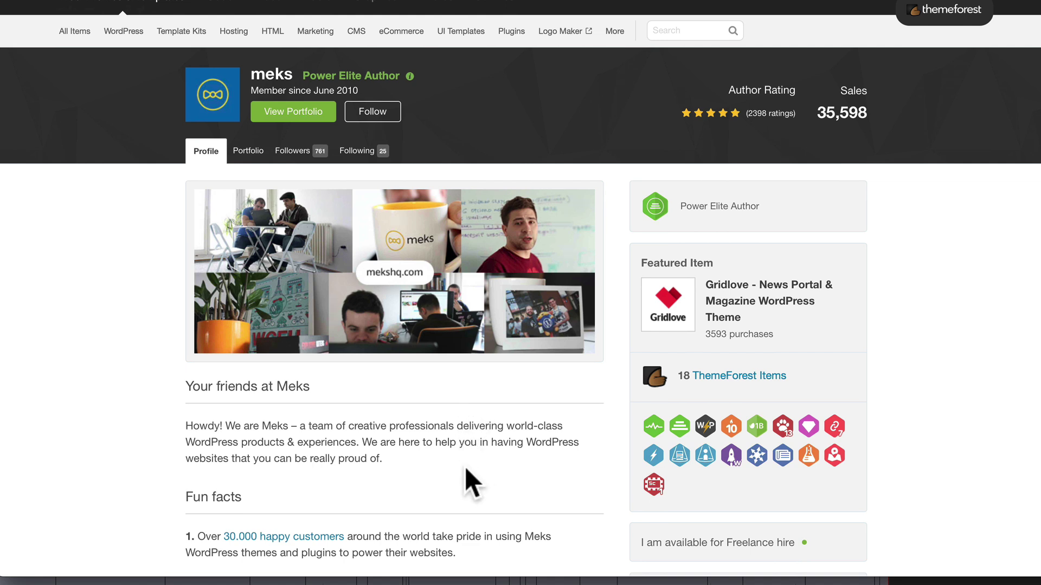
scroll(395, 420, down, 5)
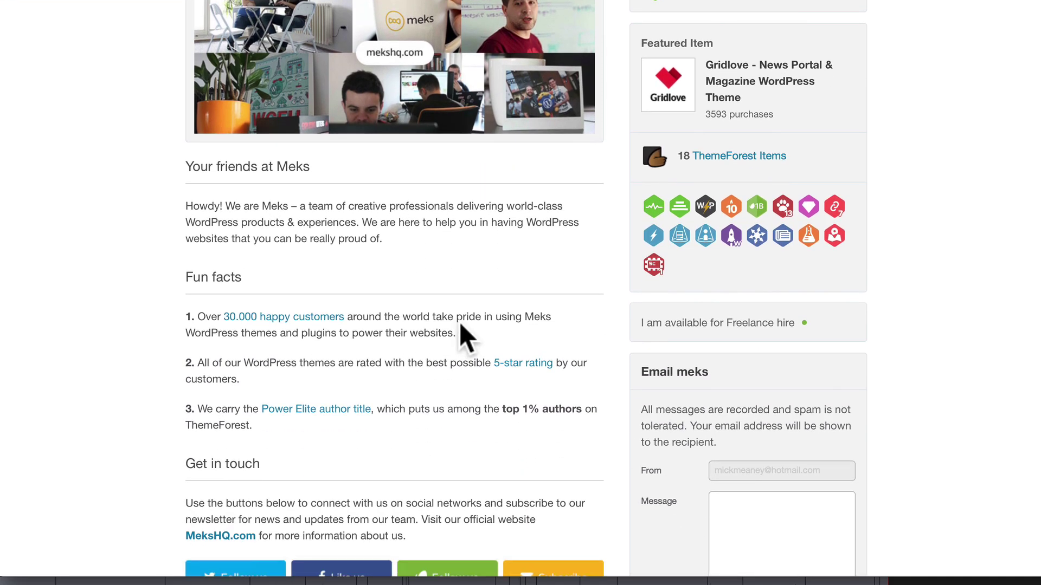
scroll(429, 390, down, 2)
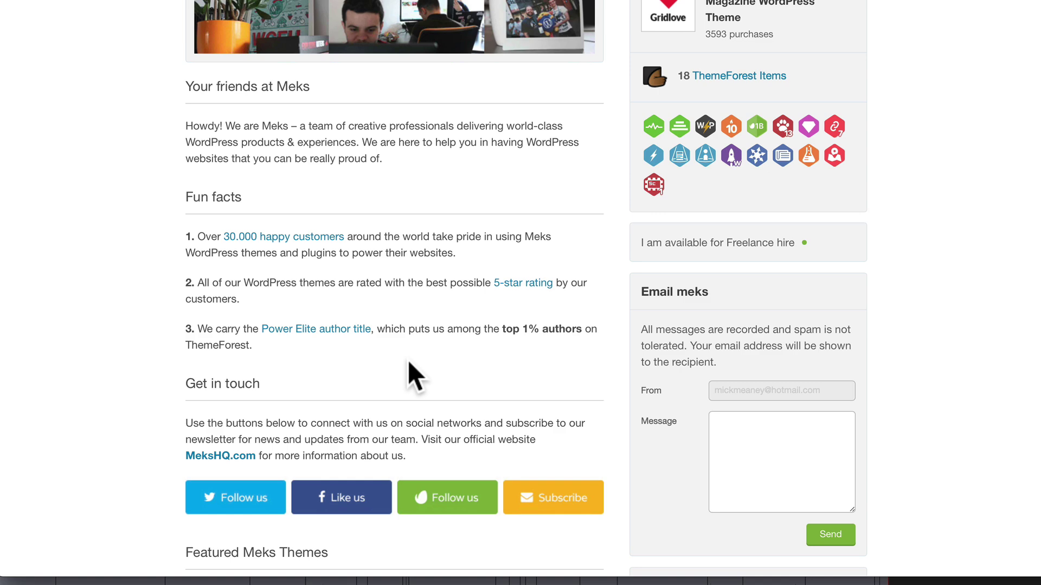
scroll(426, 391, down, 1)
scroll(431, 397, down, 10)
scroll(496, 315, down, 10)
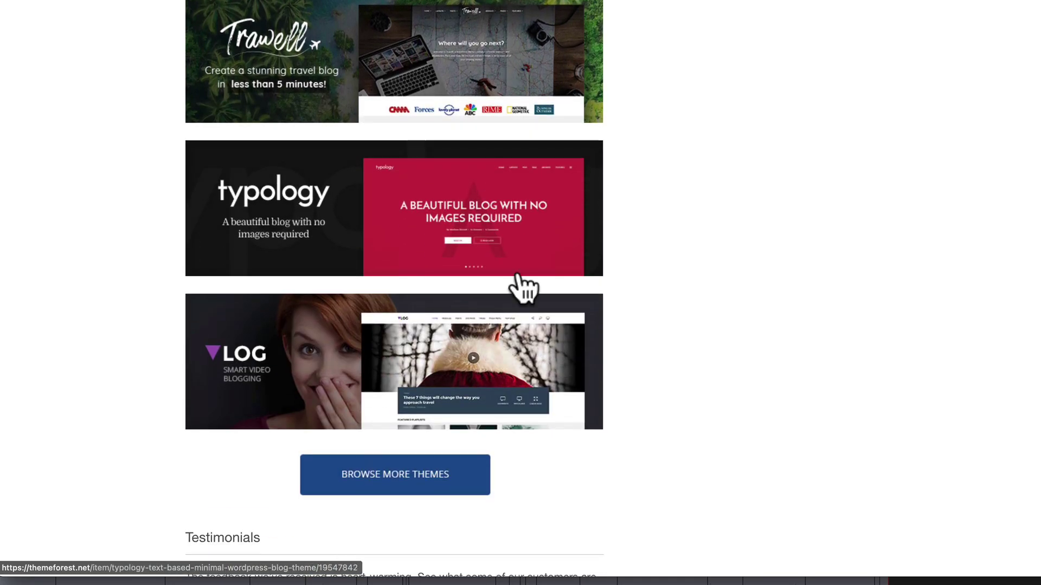
scroll(516, 276, up, 20)
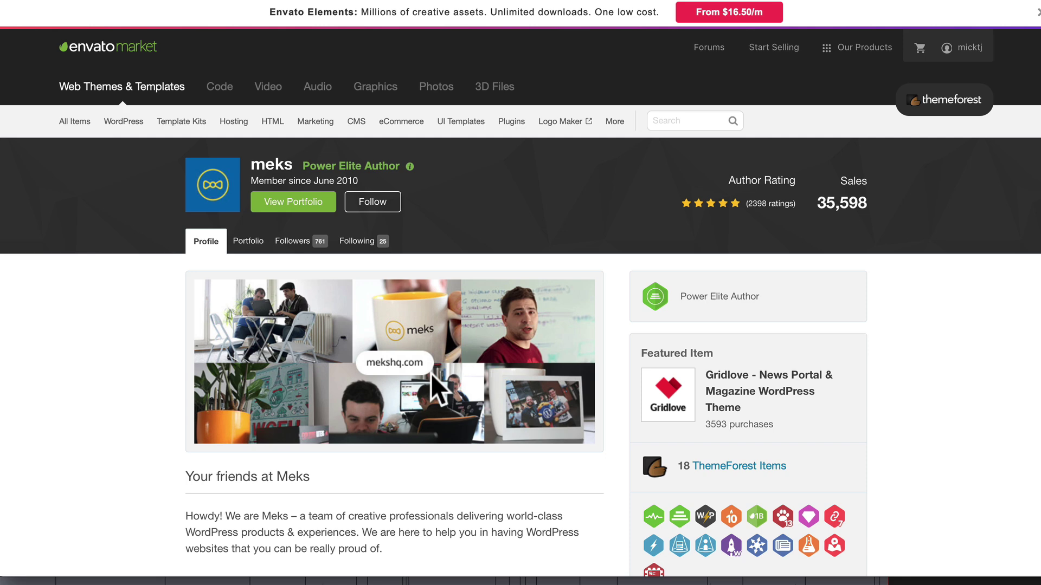
scroll(431, 373, down, 3)
scroll(412, 371, down, 2)
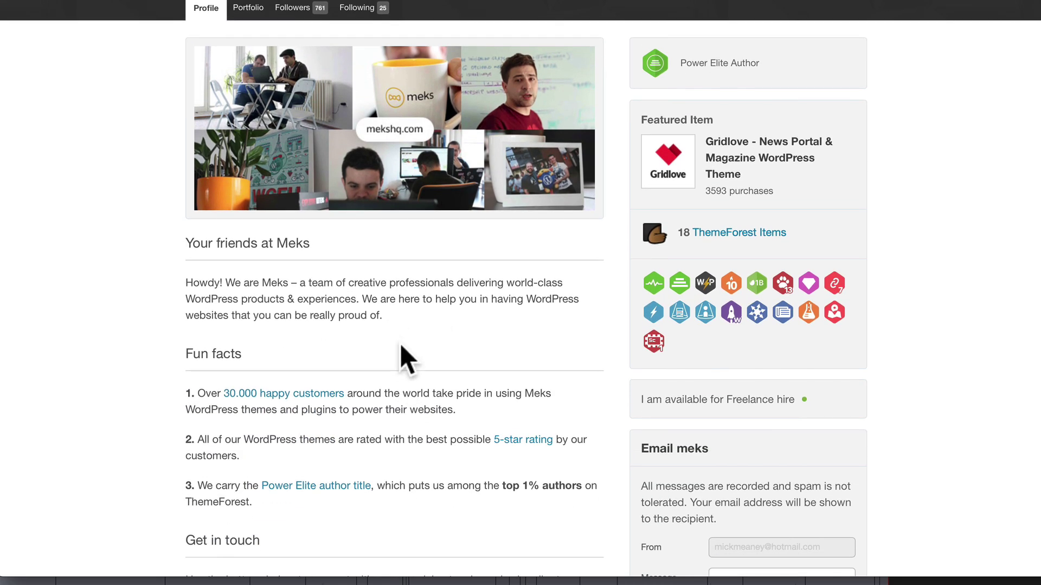
scroll(541, 274, up, 5)
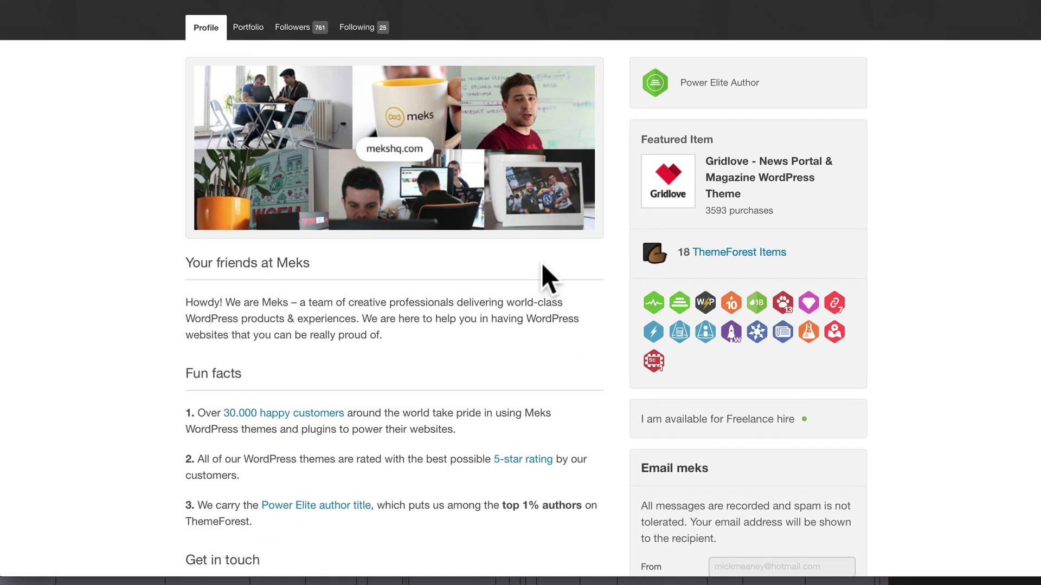
scroll(493, 417, down, 4)
scroll(493, 417, up, 4)
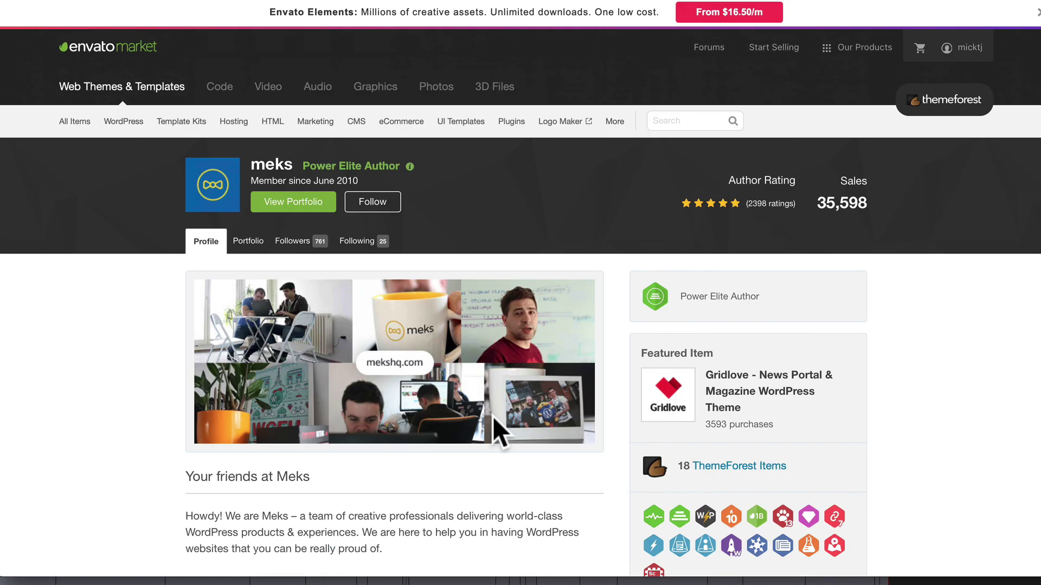
scroll(352, 375, down, 6)
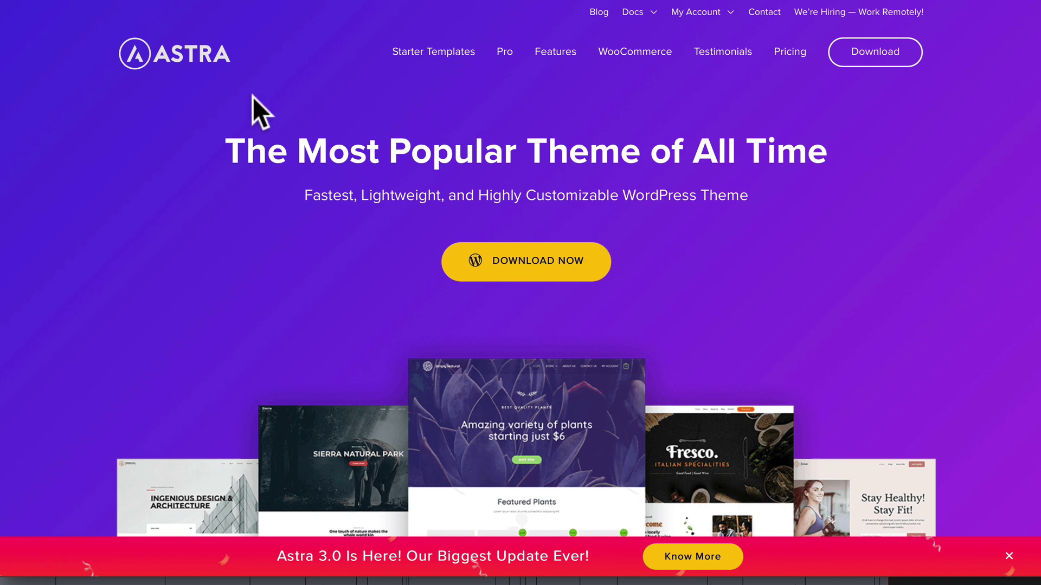
Review the Astra theme's home page and the OceanWP home page for their features and user ratings.
scroll(590, 471, down, 3)
scroll(590, 466, down, 4)
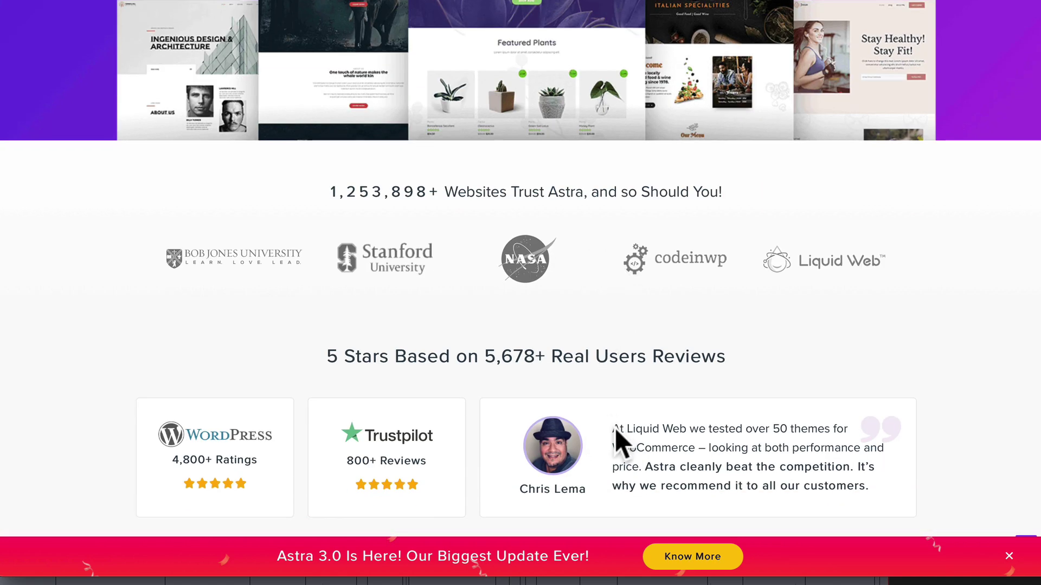
scroll(618, 437, down, 4)
scroll(650, 272, up, 10)
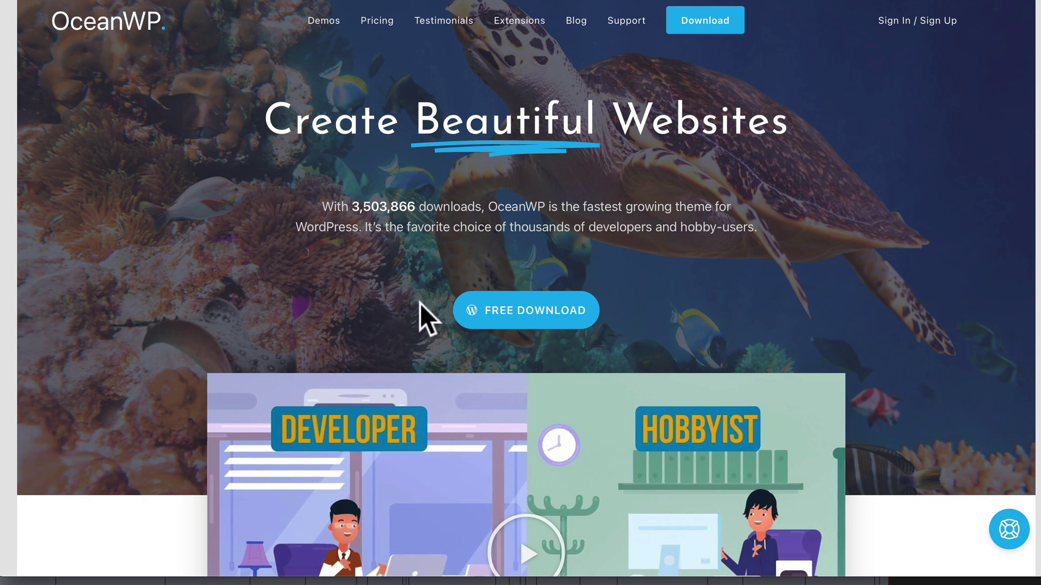
scroll(609, 391, down, 15)
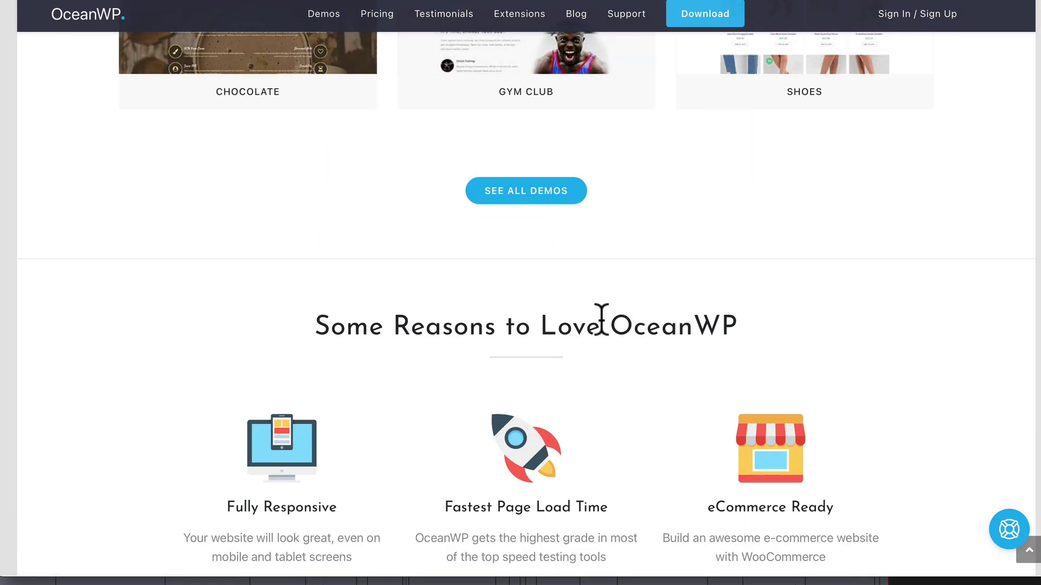